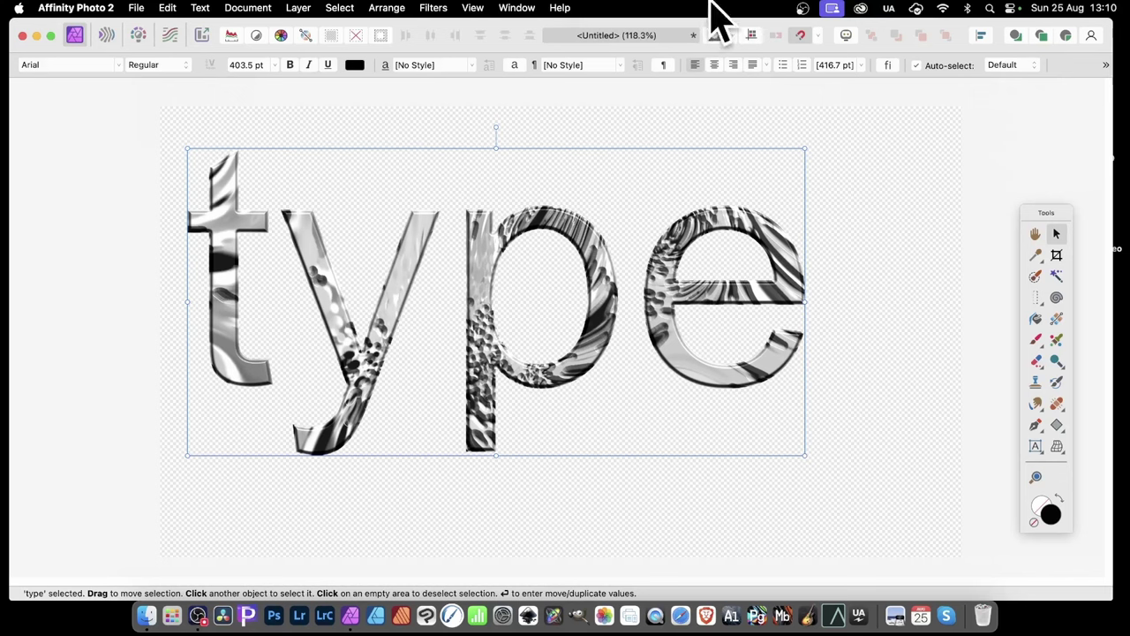
Show the Layers panel, move it off the tools, and expand the 'type' layer's children
{"action": "left_click", "coordinate": [521, 8]}
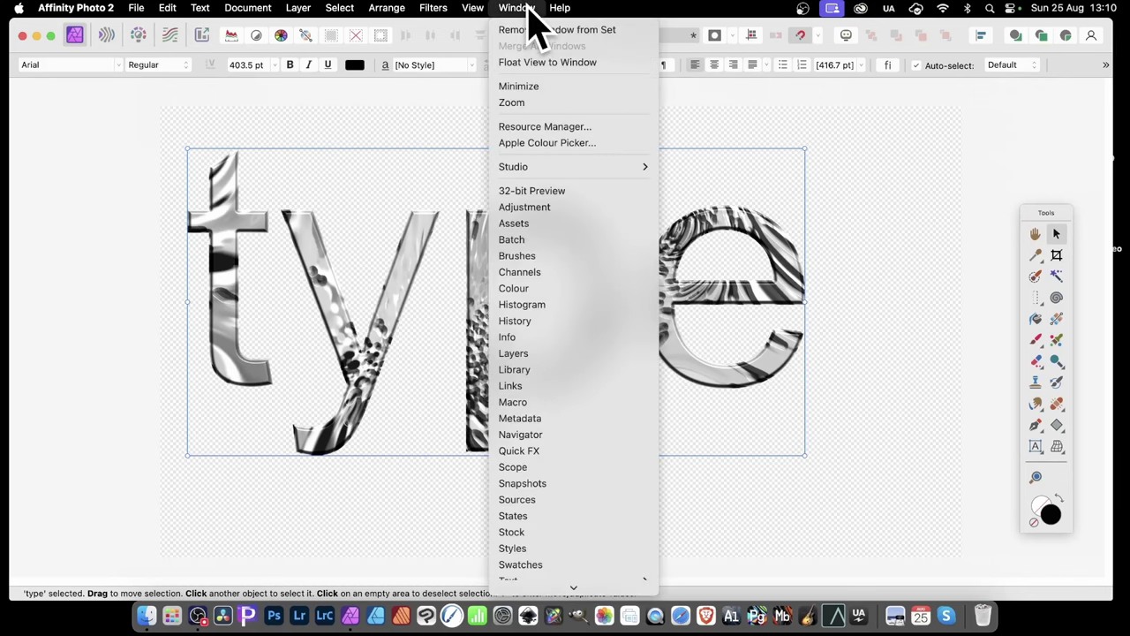
{"action": "left_click", "coordinate": [528, 355]}
{"action": "left_click_drag", "start_coordinate": [983, 204], "coordinate": [616, 231]}
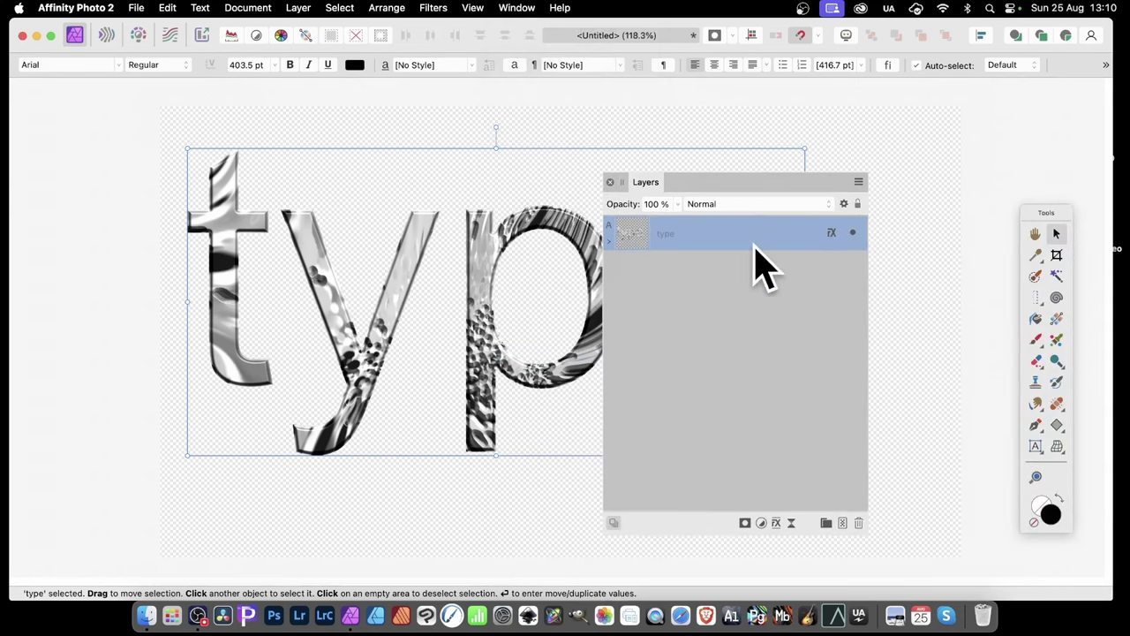
{"action": "left_click", "coordinate": [609, 241]}
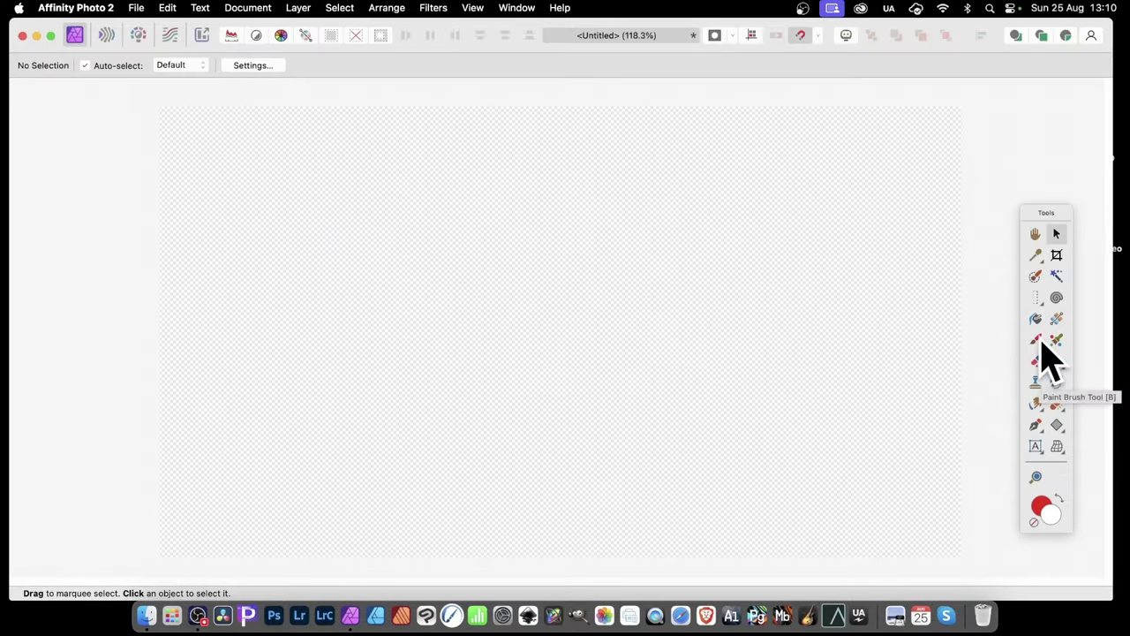
Use the Paint Brush with the Droppler spray, set to 80% hue and 48% saturation jitter
{"action": "left_click", "coordinate": [1041, 343]}
{"action": "left_click", "coordinate": [1042, 344]}
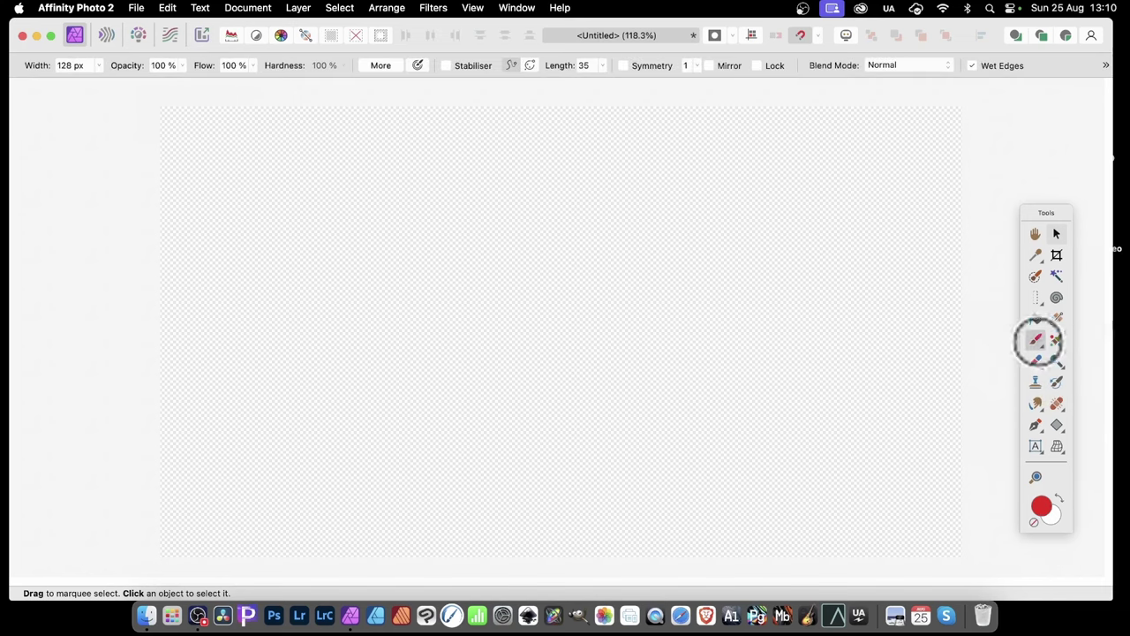
{"action": "left_click", "coordinate": [508, 8]}
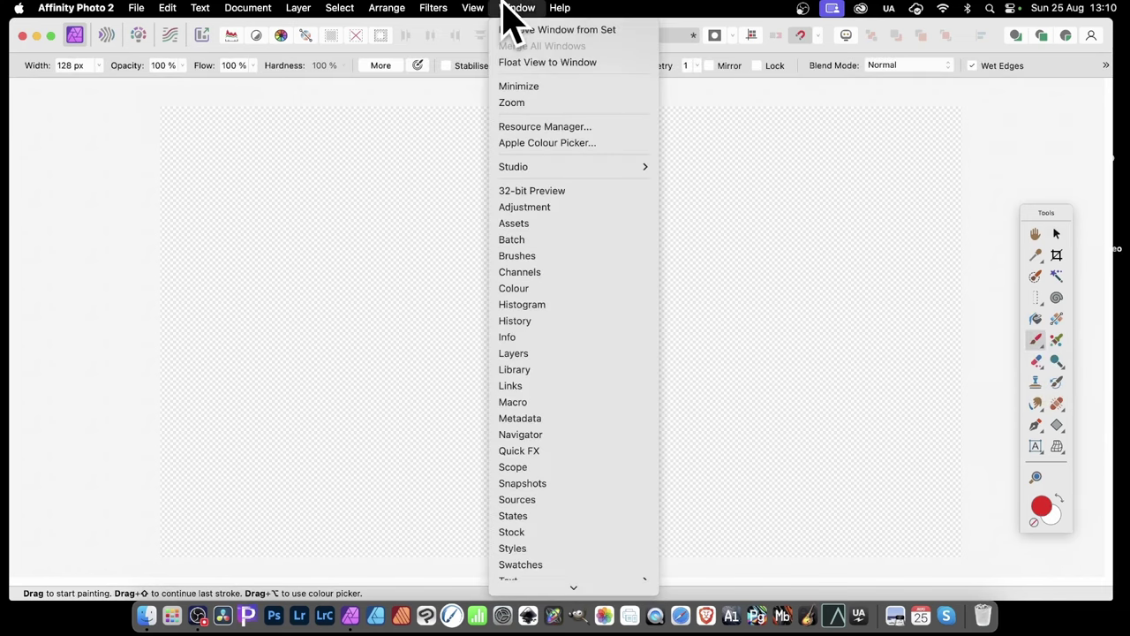
{"action": "left_click", "coordinate": [519, 255]}
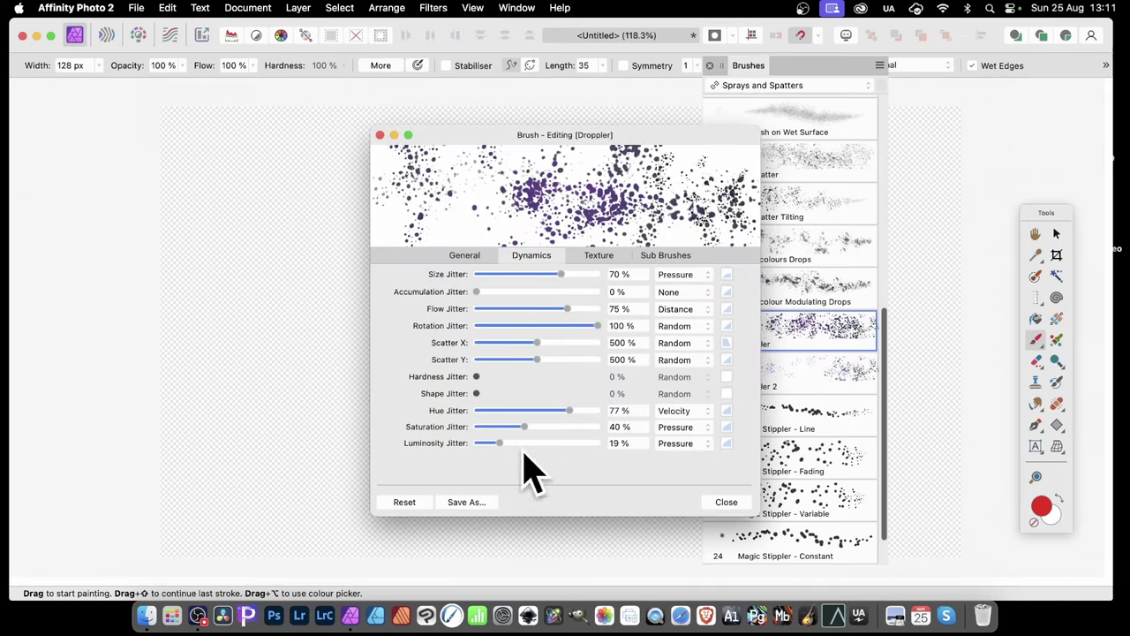
{"action": "left_click_drag", "start_coordinate": [569, 410], "coordinate": [537, 429]}
{"action": "left_click", "coordinate": [731, 502]}
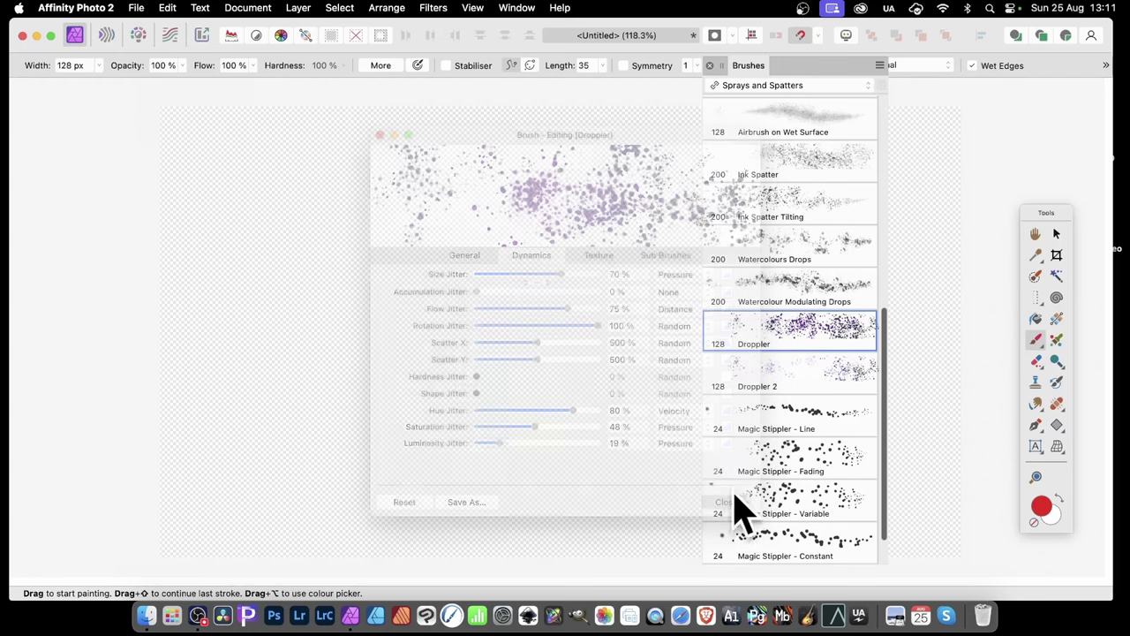
Spray purple Droppler spatter, then switch to a dark red colour and spray red spatter over it
{"action": "mouse_move", "coordinate": [520, 295]}
{"action": "left_mouse_down"}
{"action": "mouse_move", "coordinate": [603, 303]}
{"action": "mouse_move", "coordinate": [474, 256]}
{"action": "mouse_move", "coordinate": [502, 400]}
{"action": "mouse_move", "coordinate": [609, 433]}
{"action": "left_mouse_up"}
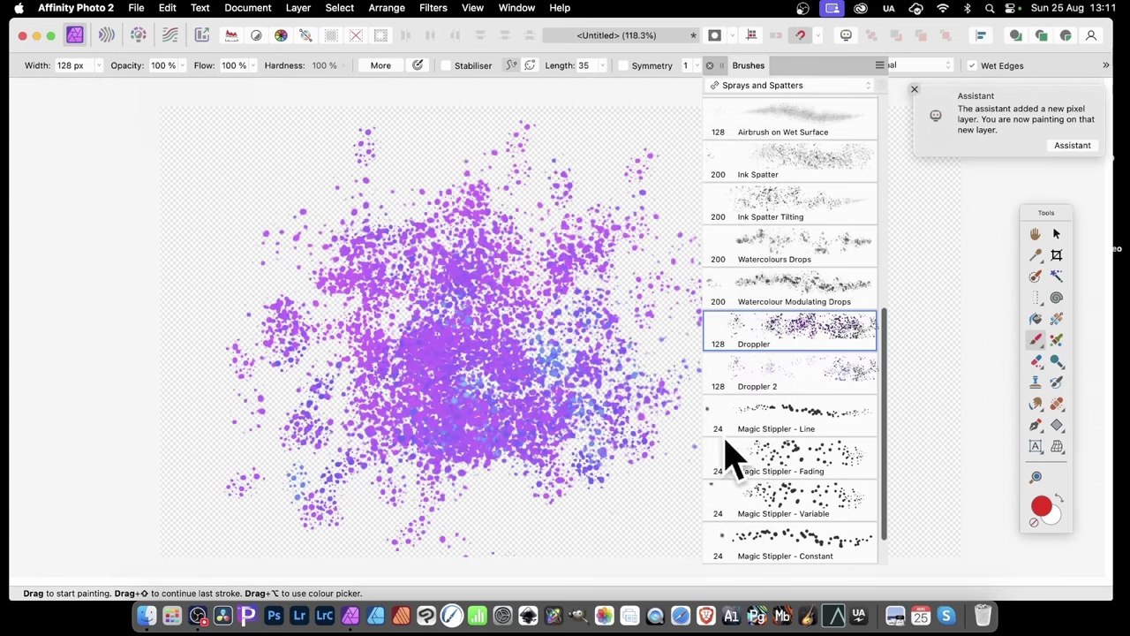
{"action": "left_click", "coordinate": [1042, 506]}
{"action": "left_click", "coordinate": [583, 417]}
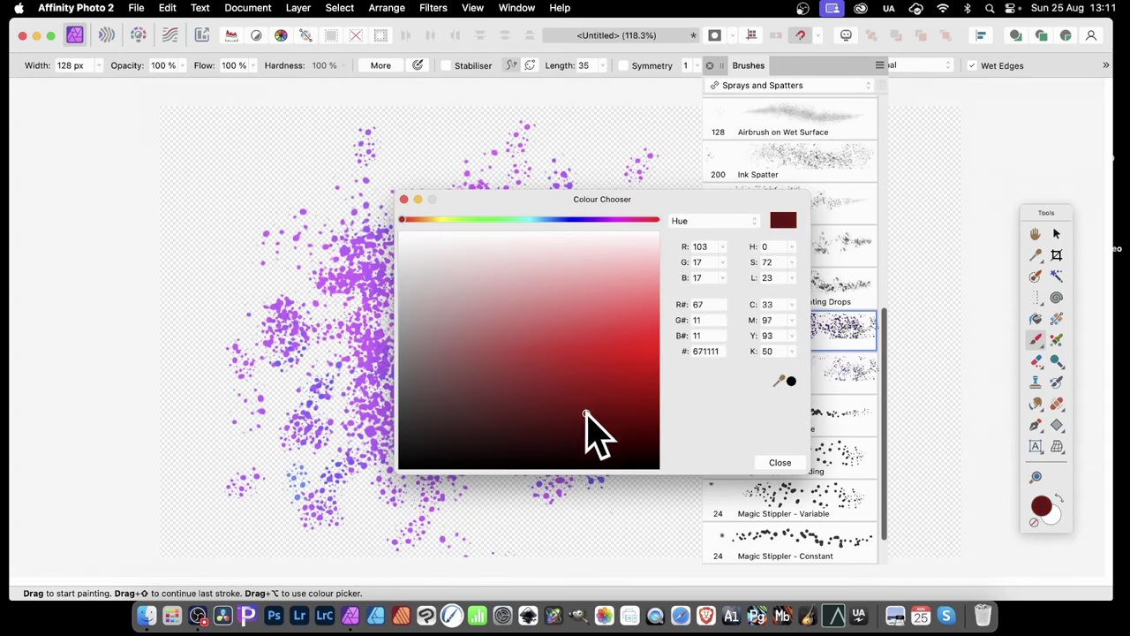
{"action": "left_click", "coordinate": [468, 220]}
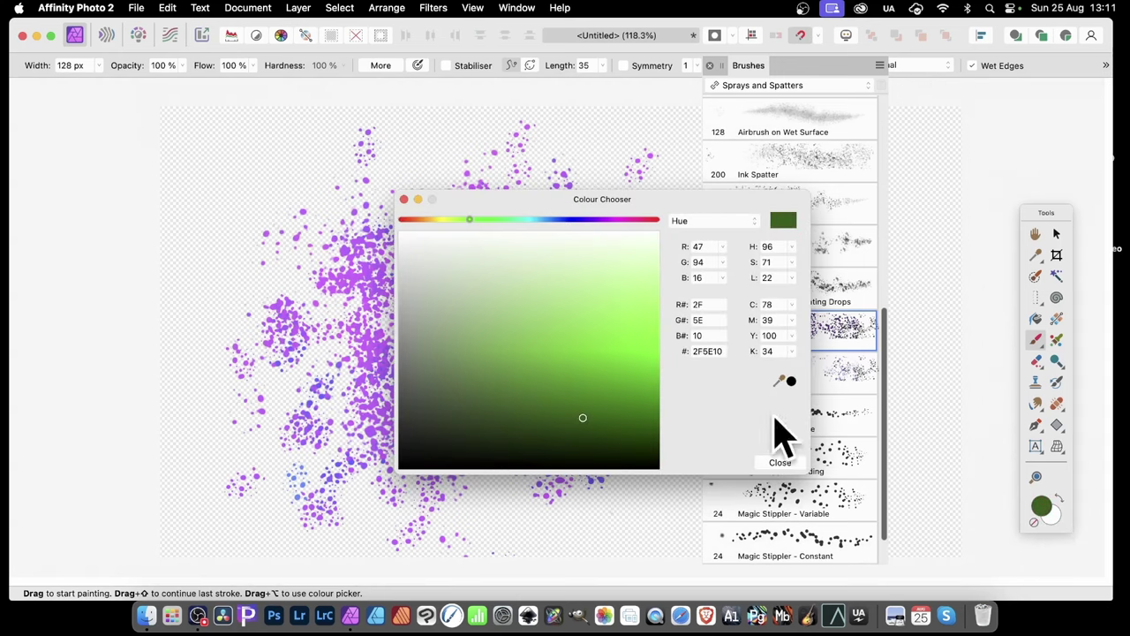
{"action": "left_click", "coordinate": [781, 463]}
{"action": "mouse_move", "coordinate": [512, 324]}
{"action": "left_mouse_down"}
{"action": "mouse_move", "coordinate": [429, 315]}
{"action": "mouse_move", "coordinate": [259, 267]}
{"action": "mouse_move", "coordinate": [642, 459]}
{"action": "mouse_move", "coordinate": [618, 512]}
{"action": "left_mouse_up"}
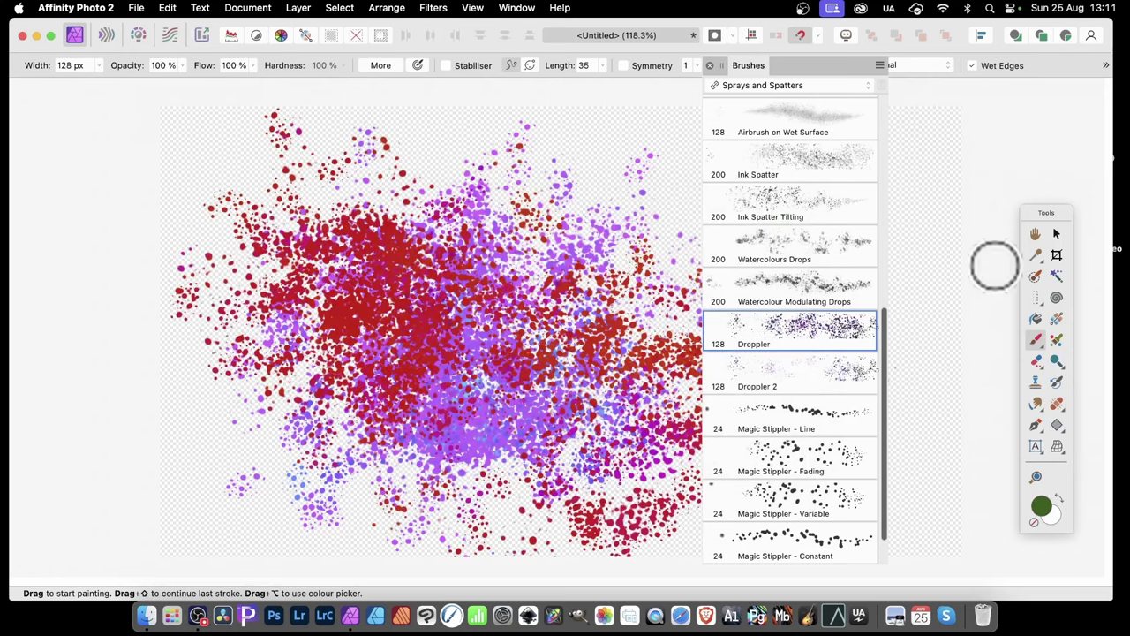
{"action": "left_click", "coordinate": [711, 67]}
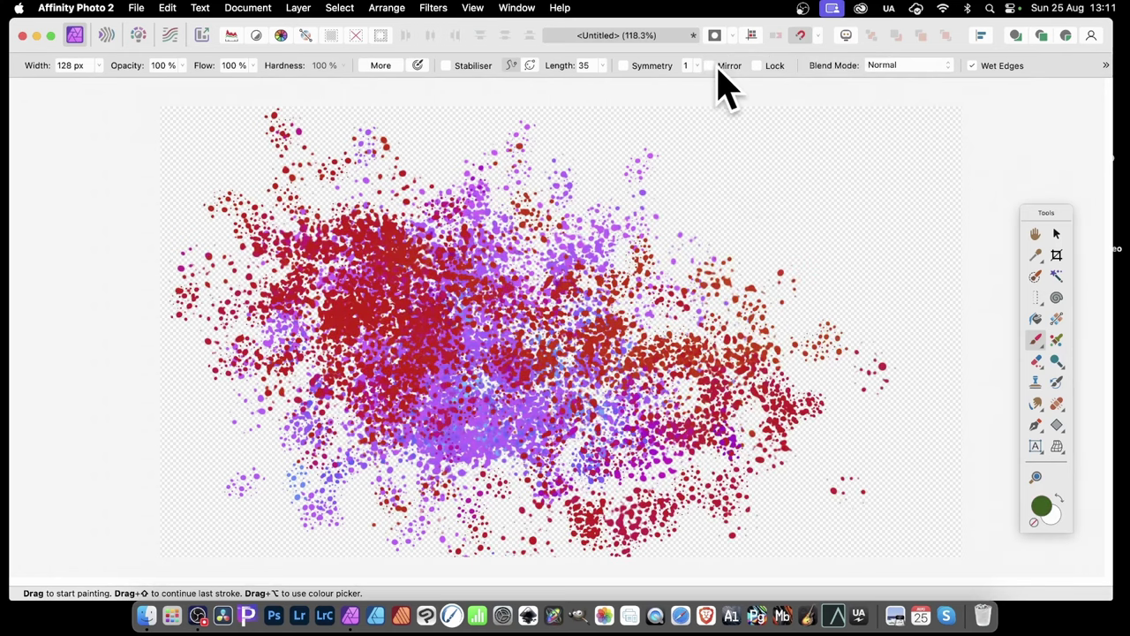
Nudge the spatter layer up slightly and place six Deform anchor points across it
{"action": "left_click", "coordinate": [1057, 233]}
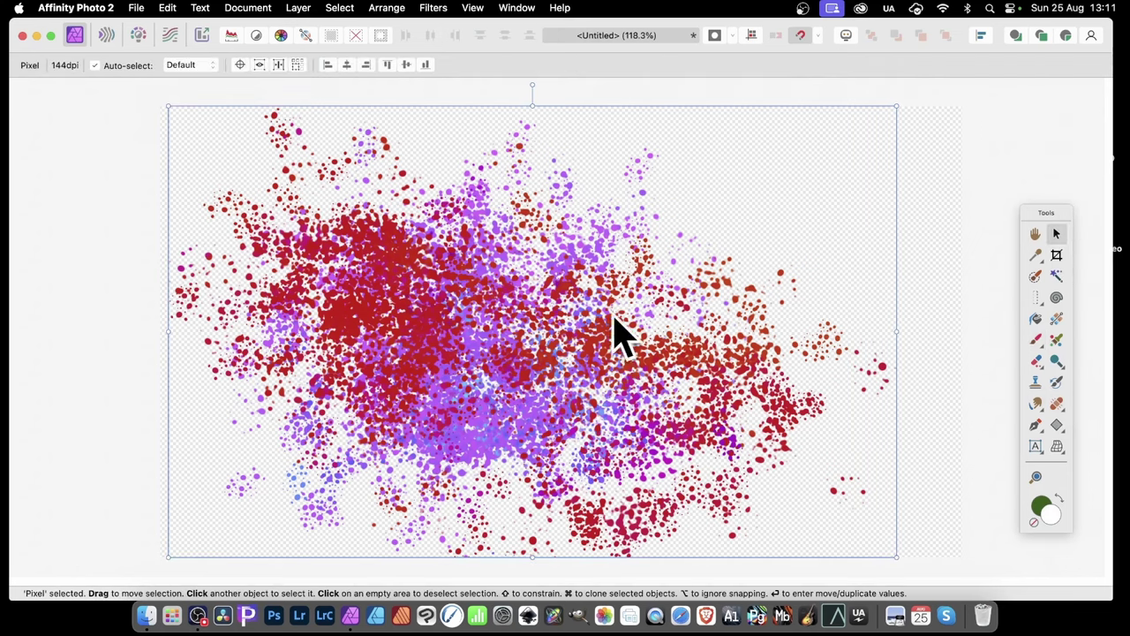
{"action": "left_click_drag", "start_coordinate": [576, 360], "coordinate": [569, 344]}
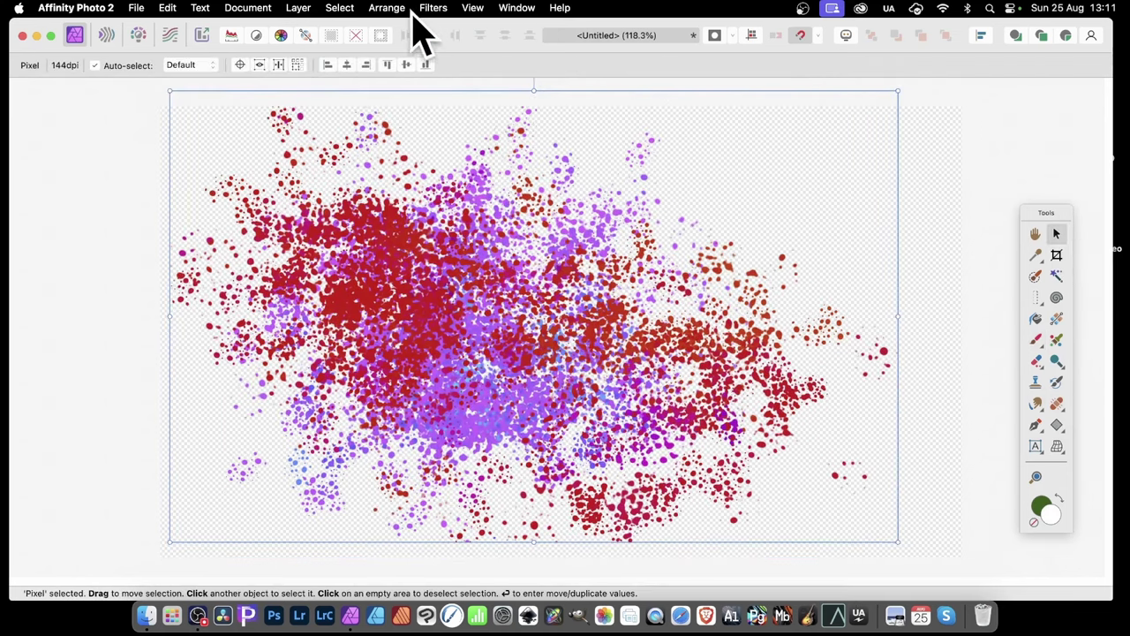
{"action": "left_click", "coordinate": [432, 9]}
{"action": "mouse_move", "coordinate": [451, 86]}
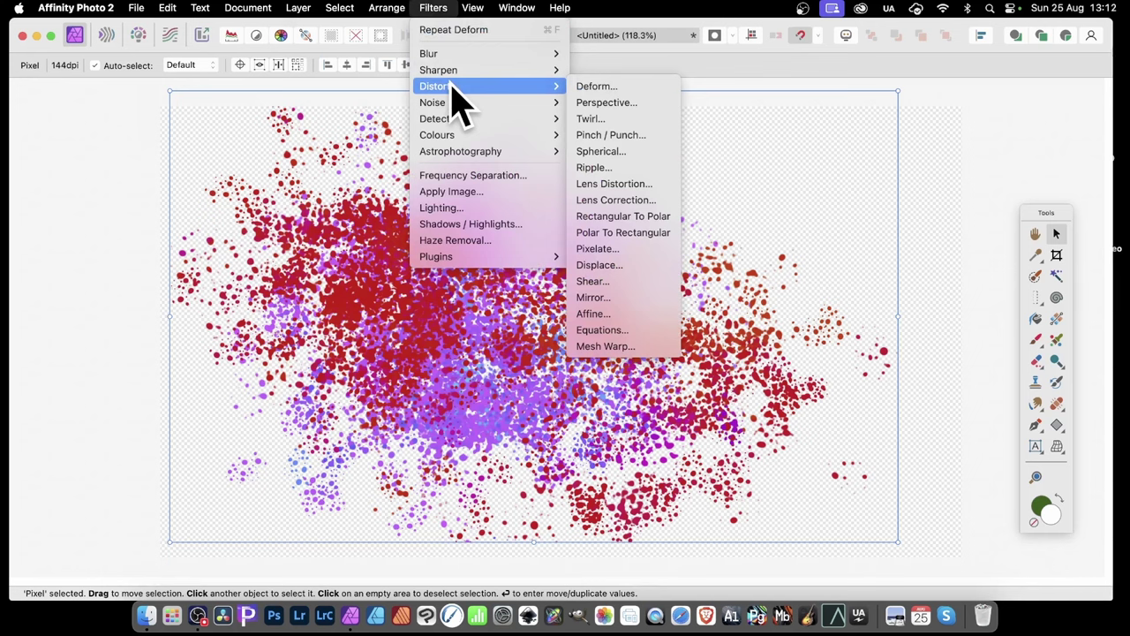
{"action": "left_click", "coordinate": [630, 89]}
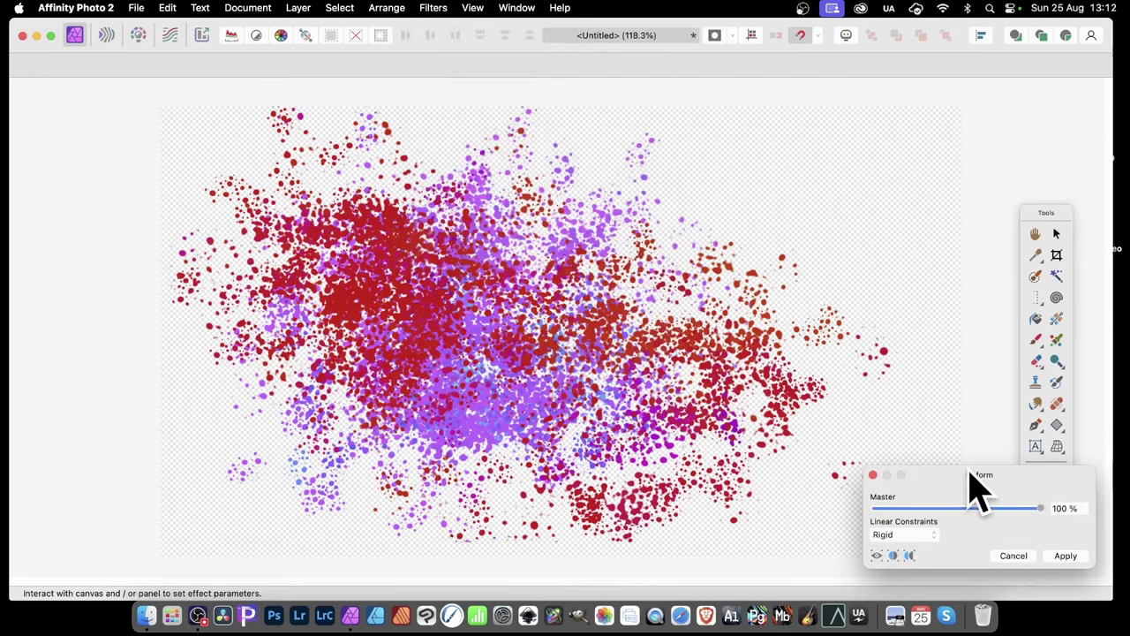
{"action": "left_click_drag", "start_coordinate": [969, 473], "coordinate": [661, 243]}
{"action": "left_click", "coordinate": [427, 296]}
{"action": "left_click", "coordinate": [400, 368]}
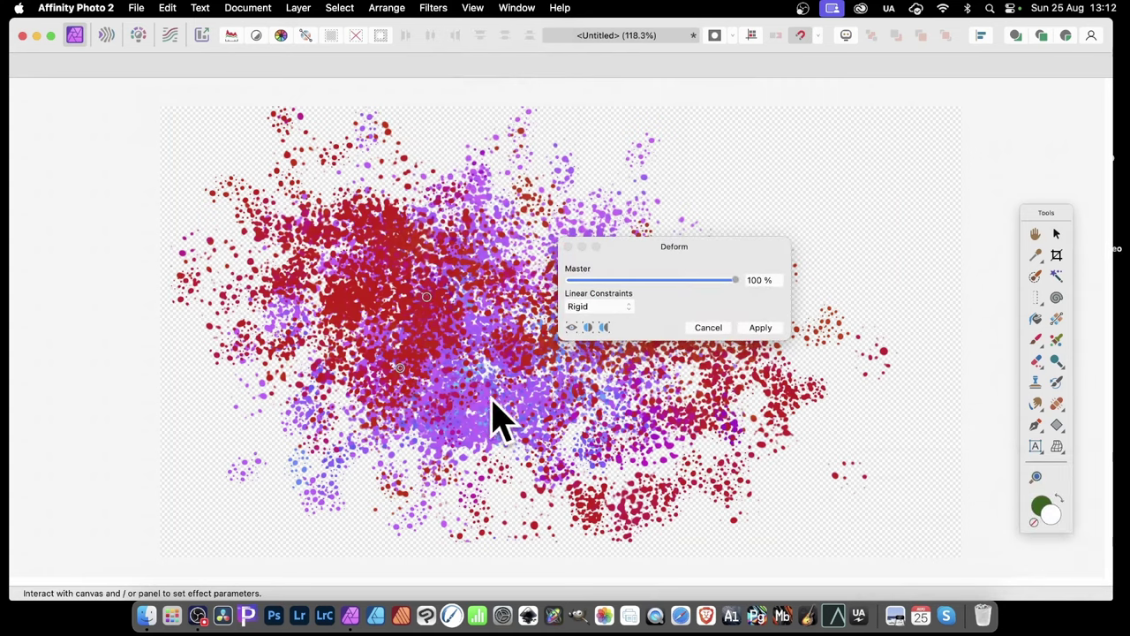
{"action": "left_click", "coordinate": [506, 399]}
{"action": "left_click", "coordinate": [601, 428]}
{"action": "left_click", "coordinate": [544, 290]}
{"action": "left_click", "coordinate": [583, 206]}
Drag deform points outward to swirl the spatter into concentric streaks, then apply the Deform
{"action": "mouse_move", "coordinate": [582, 206]}
{"action": "left_mouse_down"}
{"action": "mouse_move", "coordinate": [668, 227]}
{"action": "mouse_move", "coordinate": [901, 171]}
{"action": "mouse_move", "coordinate": [912, 145]}
{"action": "left_mouse_up"}
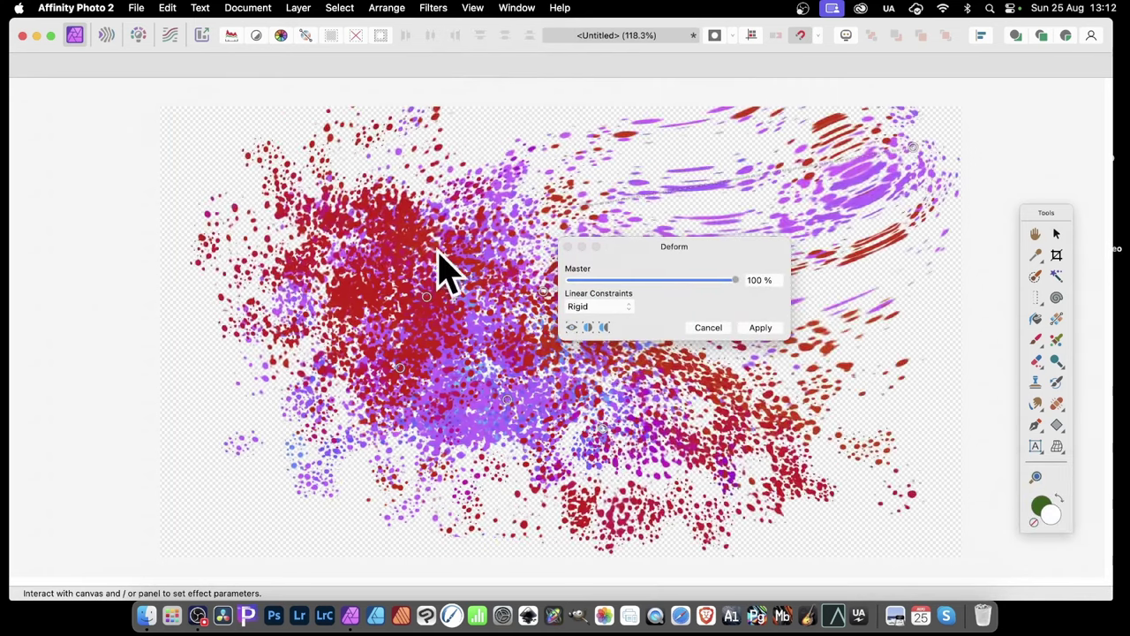
{"action": "left_click_drag", "start_coordinate": [469, 244], "coordinate": [217, 161]}
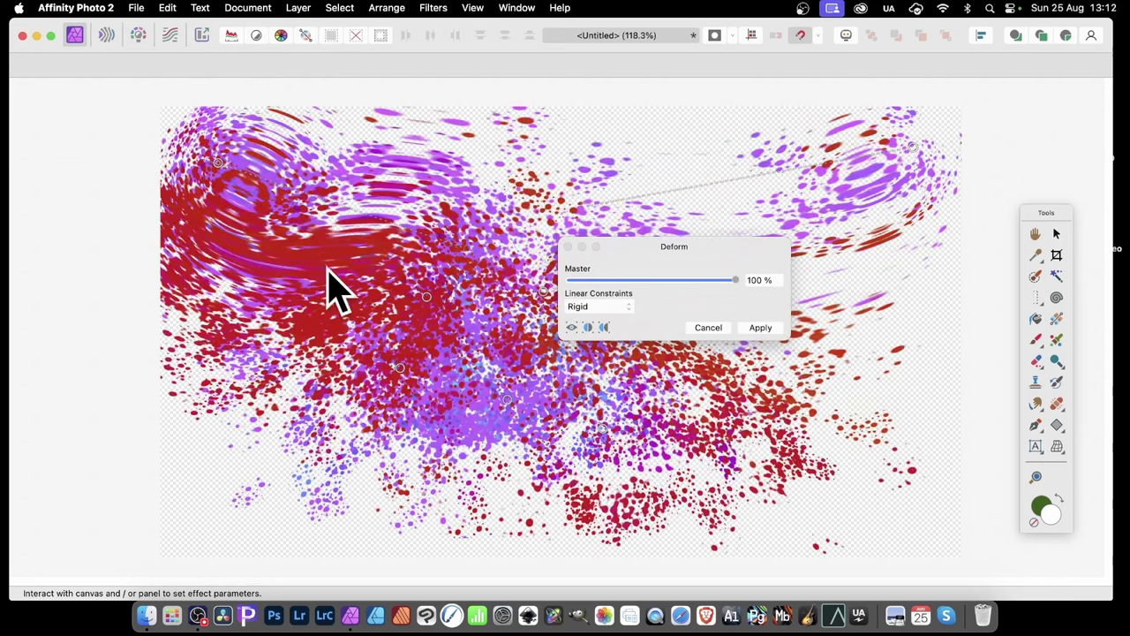
{"action": "left_click_drag", "start_coordinate": [325, 268], "coordinate": [80, 480]}
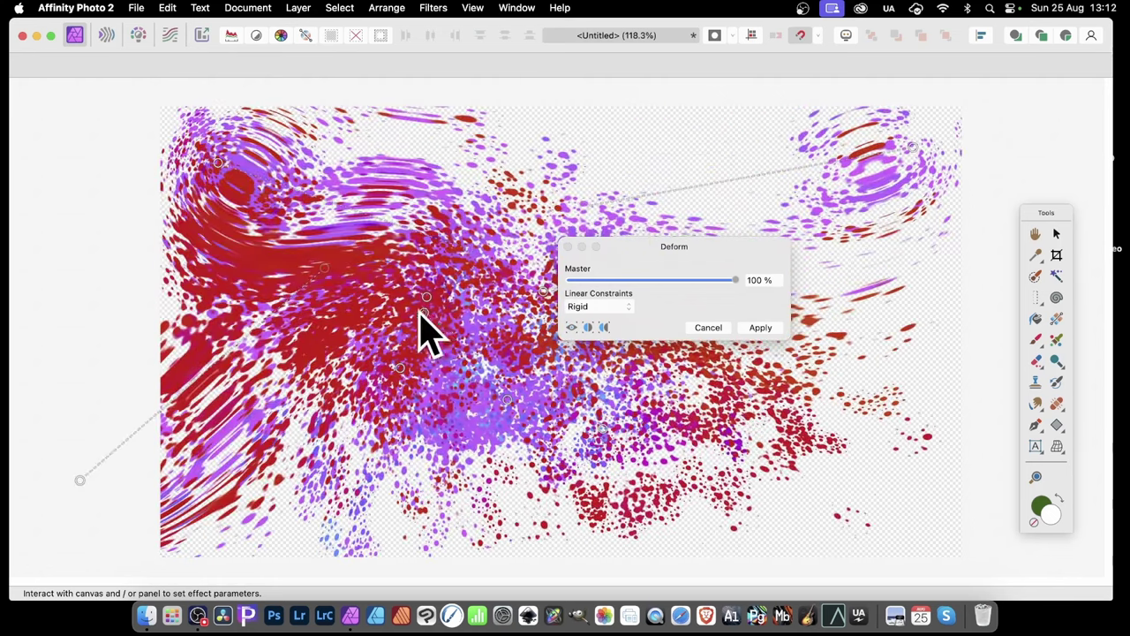
{"action": "left_click_drag", "start_coordinate": [429, 315], "coordinate": [704, 517]}
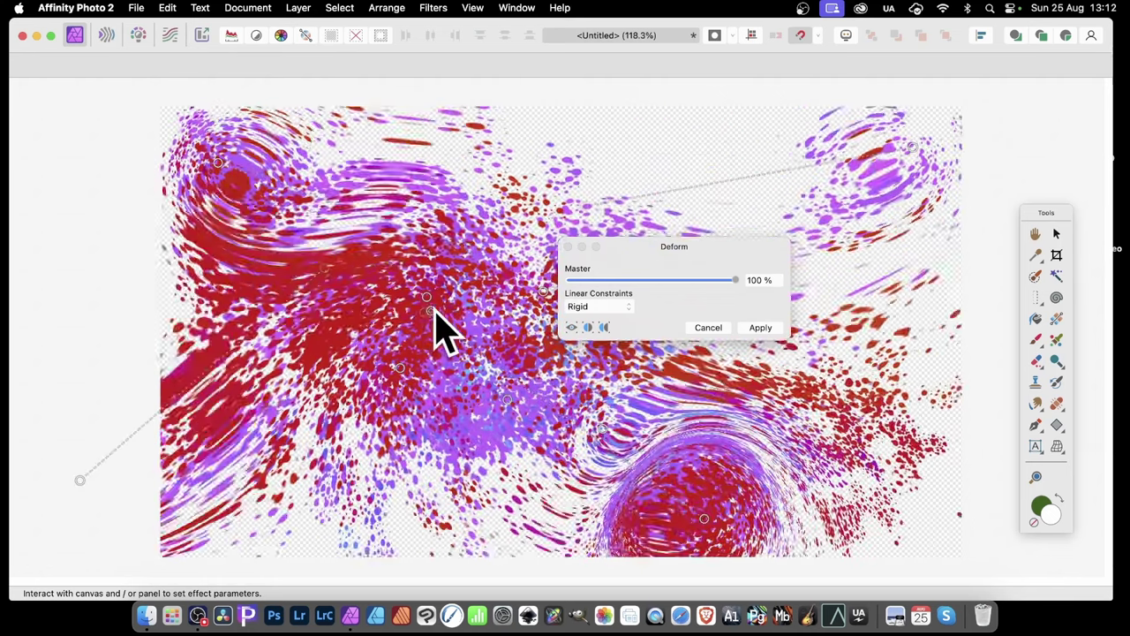
{"action": "mouse_move", "coordinate": [434, 312]}
{"action": "left_mouse_down"}
{"action": "mouse_move", "coordinate": [426, 385]}
{"action": "mouse_move", "coordinate": [347, 485]}
{"action": "left_mouse_up"}
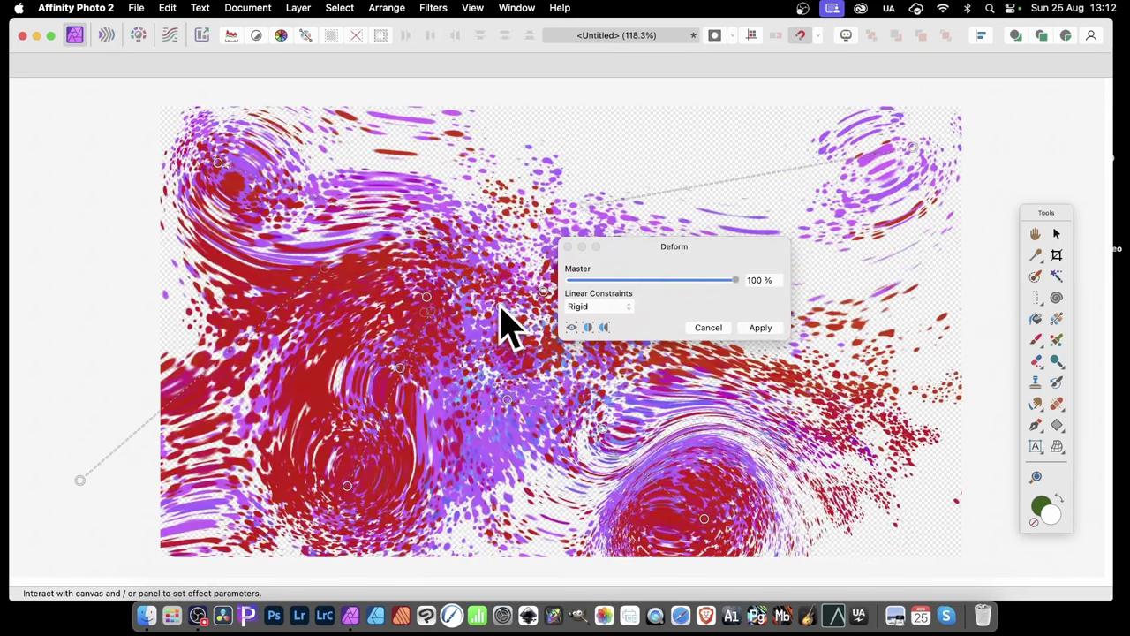
{"action": "mouse_move", "coordinate": [511, 327]}
{"action": "left_mouse_down"}
{"action": "mouse_move", "coordinate": [696, 176]}
{"action": "mouse_move", "coordinate": [737, 118]}
{"action": "left_mouse_up"}
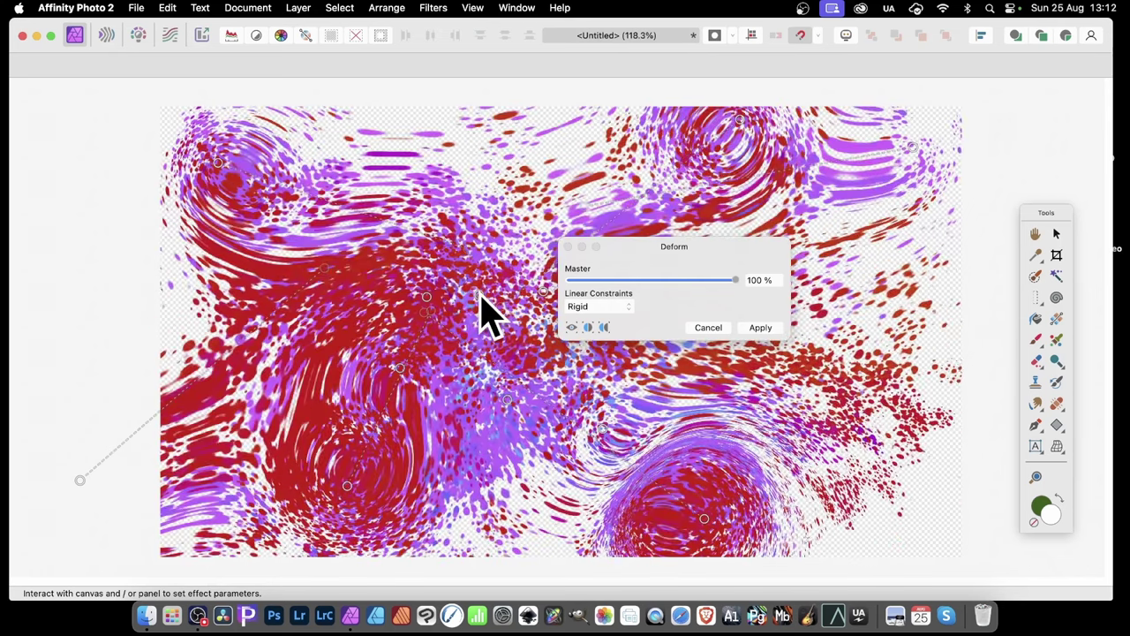
{"action": "mouse_move", "coordinate": [481, 298]}
{"action": "left_mouse_down"}
{"action": "mouse_move", "coordinate": [538, 171]}
{"action": "mouse_move", "coordinate": [519, 124]}
{"action": "left_mouse_up"}
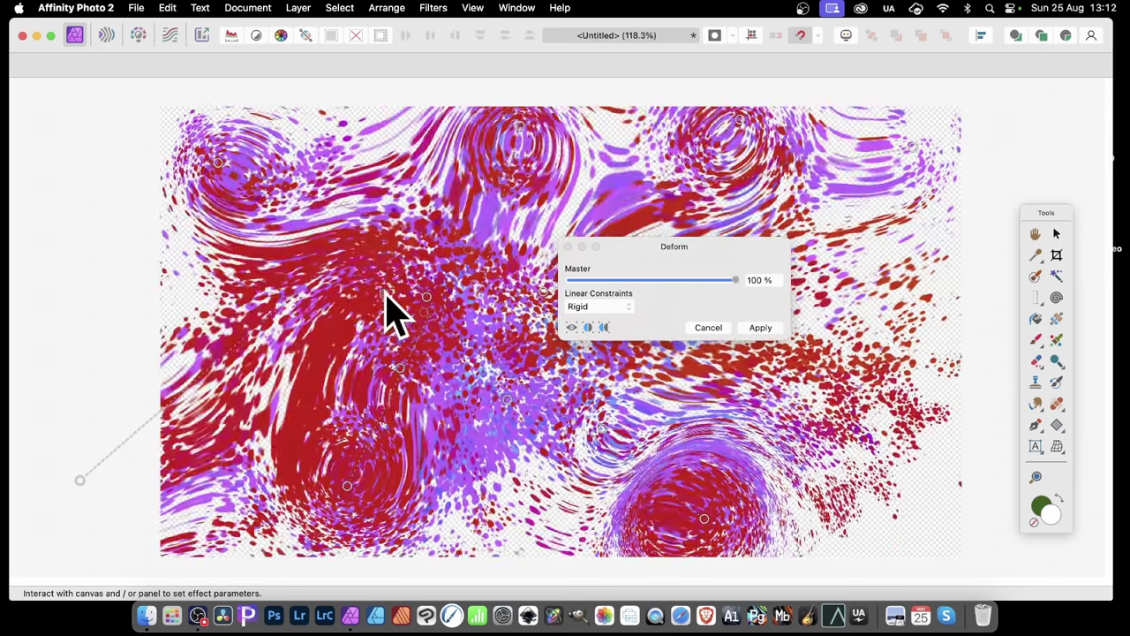
{"action": "left_click_drag", "start_coordinate": [385, 293], "coordinate": [365, 170]}
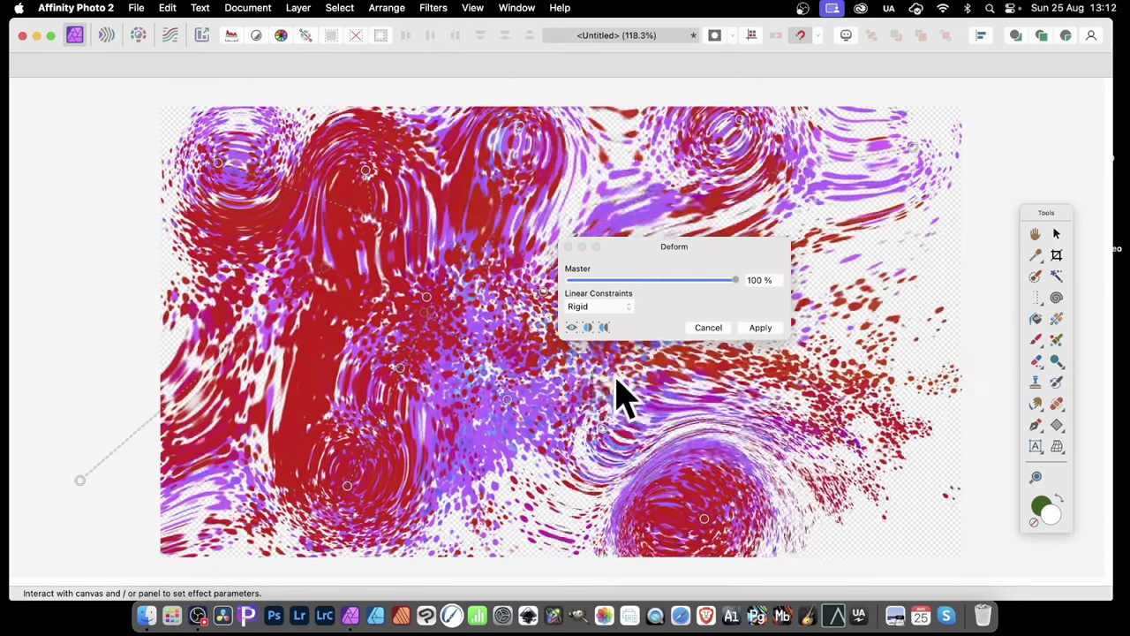
{"action": "left_click_drag", "start_coordinate": [622, 398], "coordinate": [918, 512]}
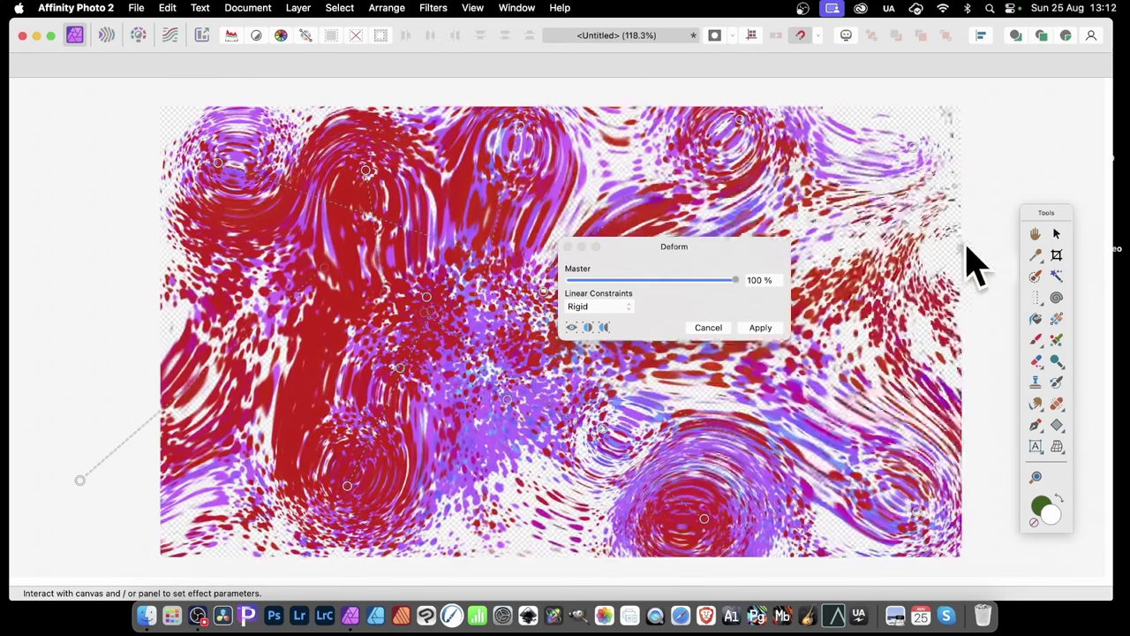
{"action": "left_click", "coordinate": [761, 329]}
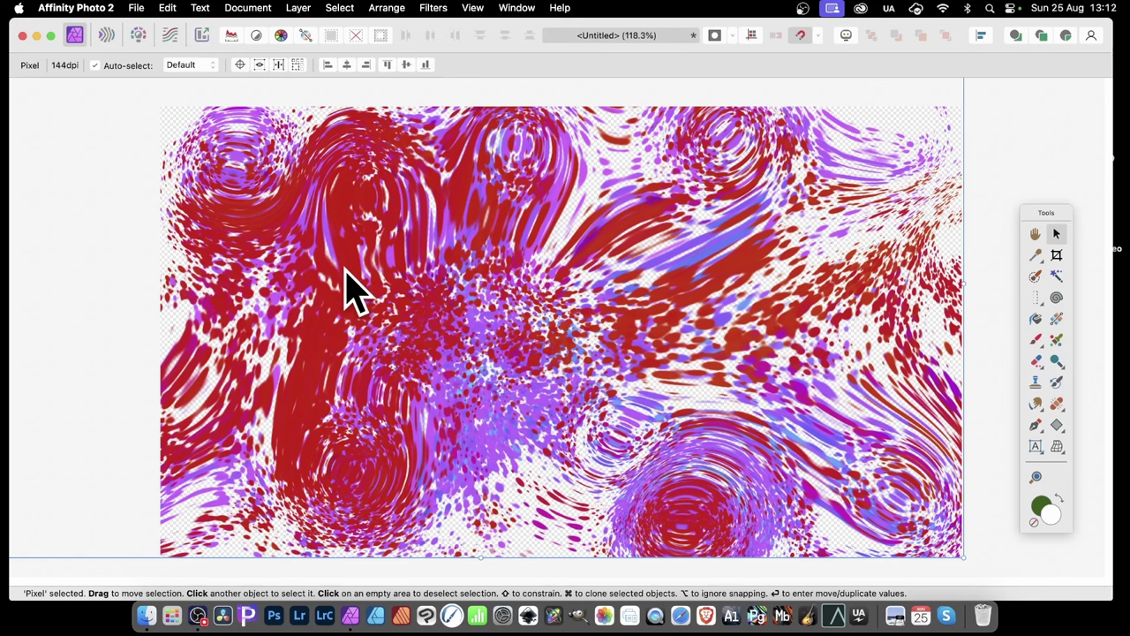
{"action": "left_click", "coordinate": [441, 7]}
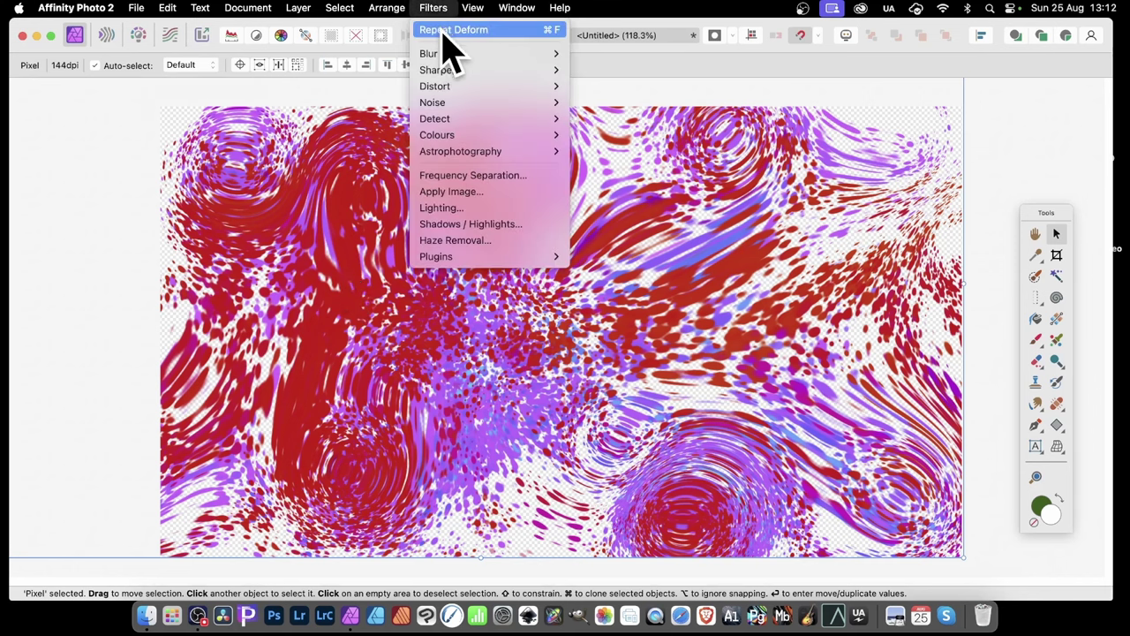
{"action": "left_click", "coordinate": [444, 29]}
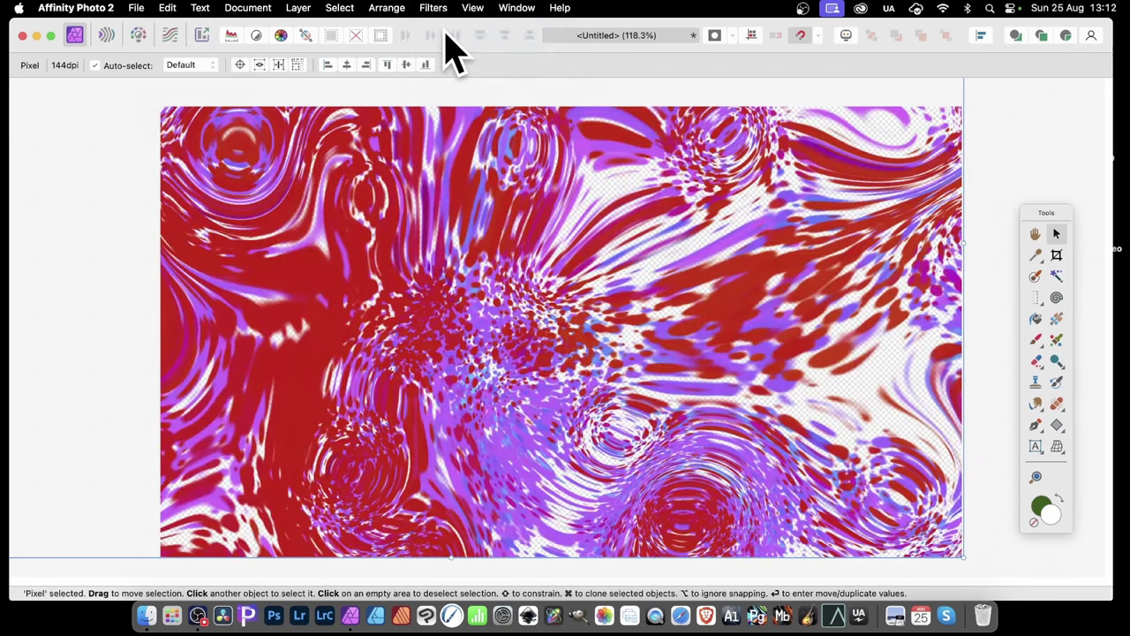
{"action": "key", "text": "super+f"}
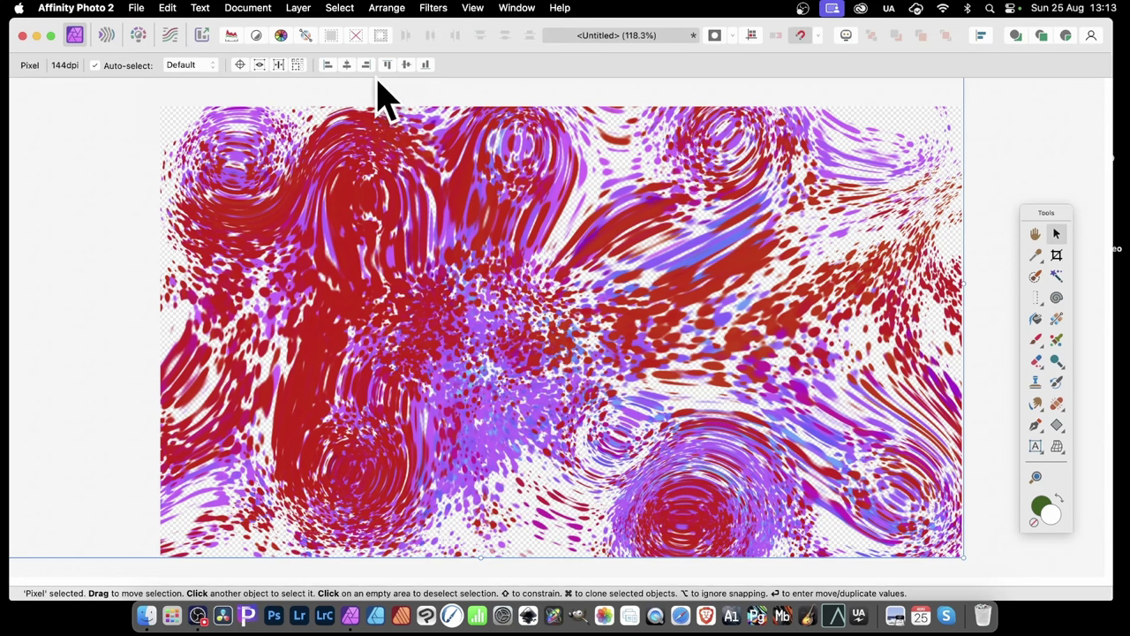
Add a 3D layer effect using the S-curve profile preset, slightly reshaped at its lower part
{"action": "right_click", "coordinate": [487, 137]}
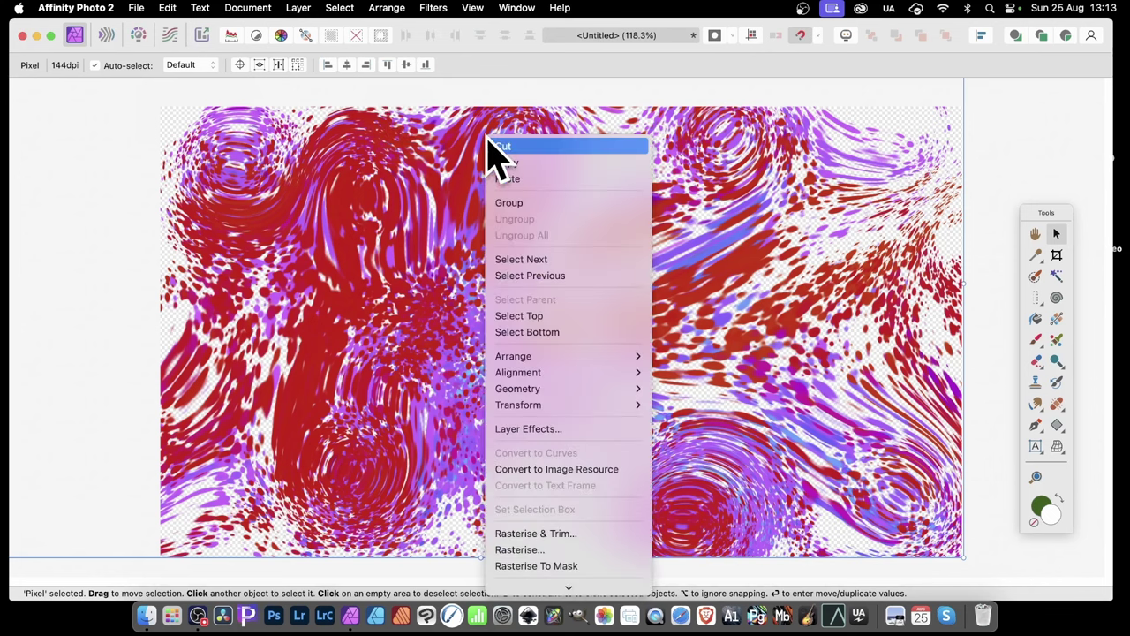
{"action": "left_click", "coordinate": [540, 431]}
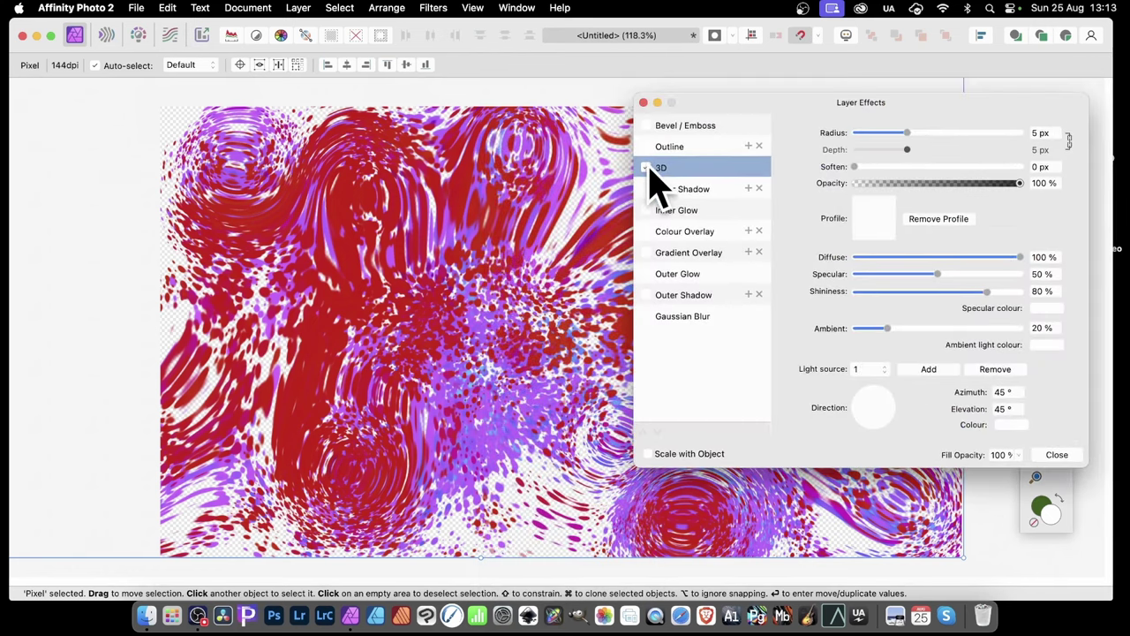
{"action": "left_click", "coordinate": [645, 167]}
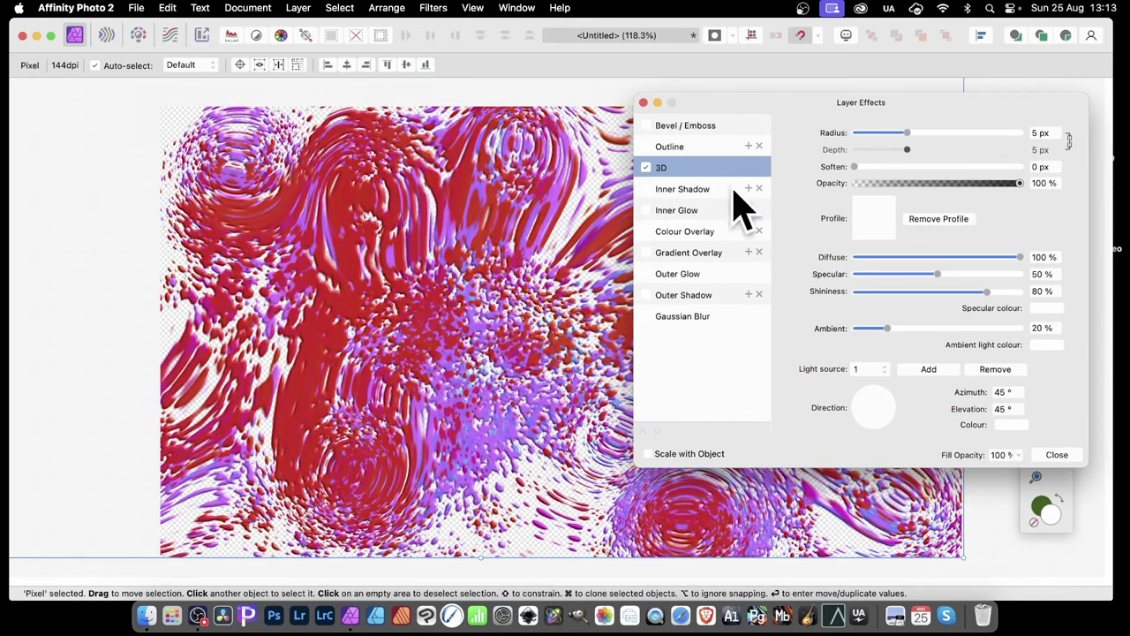
{"action": "left_click", "coordinate": [880, 217]}
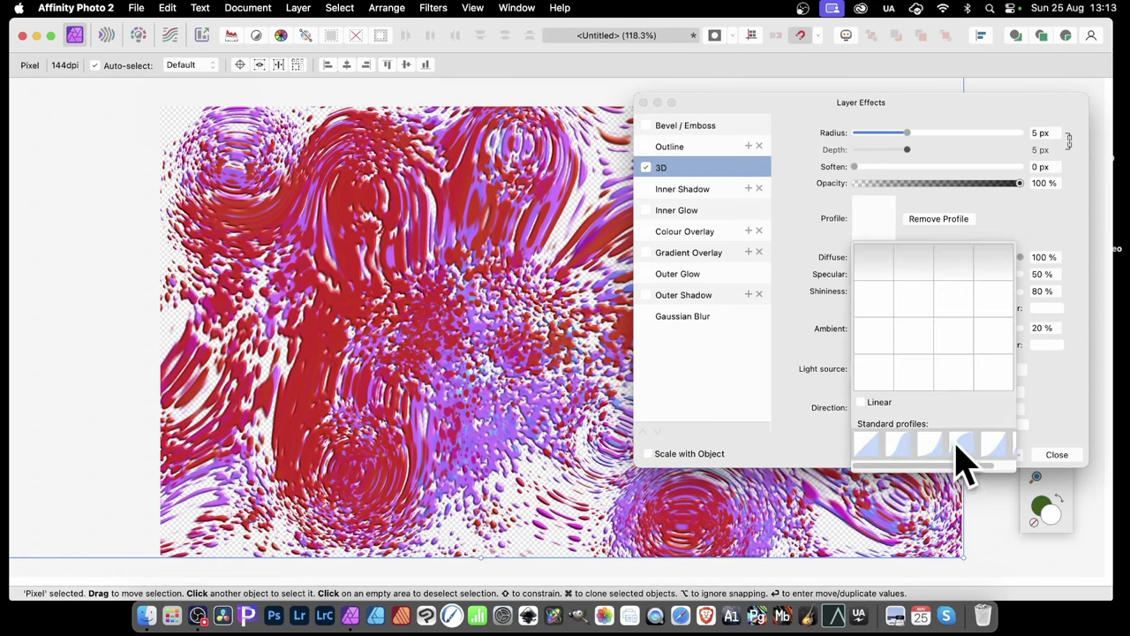
{"action": "left_click", "coordinate": [898, 446]}
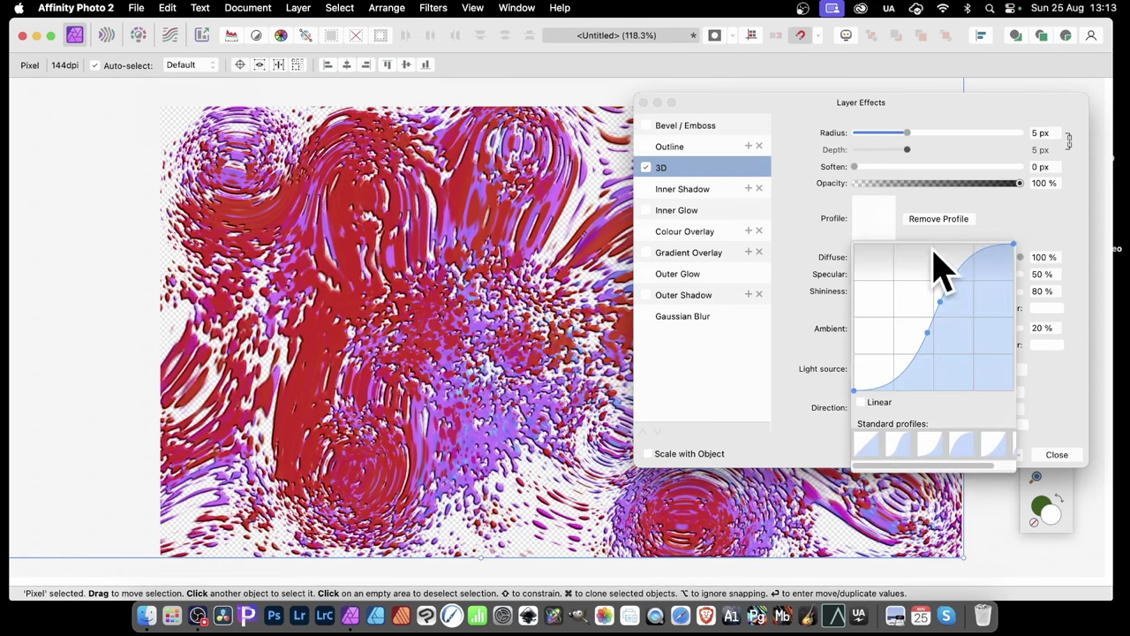
{"action": "mouse_move", "coordinate": [925, 328]}
{"action": "left_mouse_down"}
{"action": "mouse_move", "coordinate": [937, 369]}
{"action": "mouse_move", "coordinate": [927, 340]}
{"action": "left_mouse_up"}
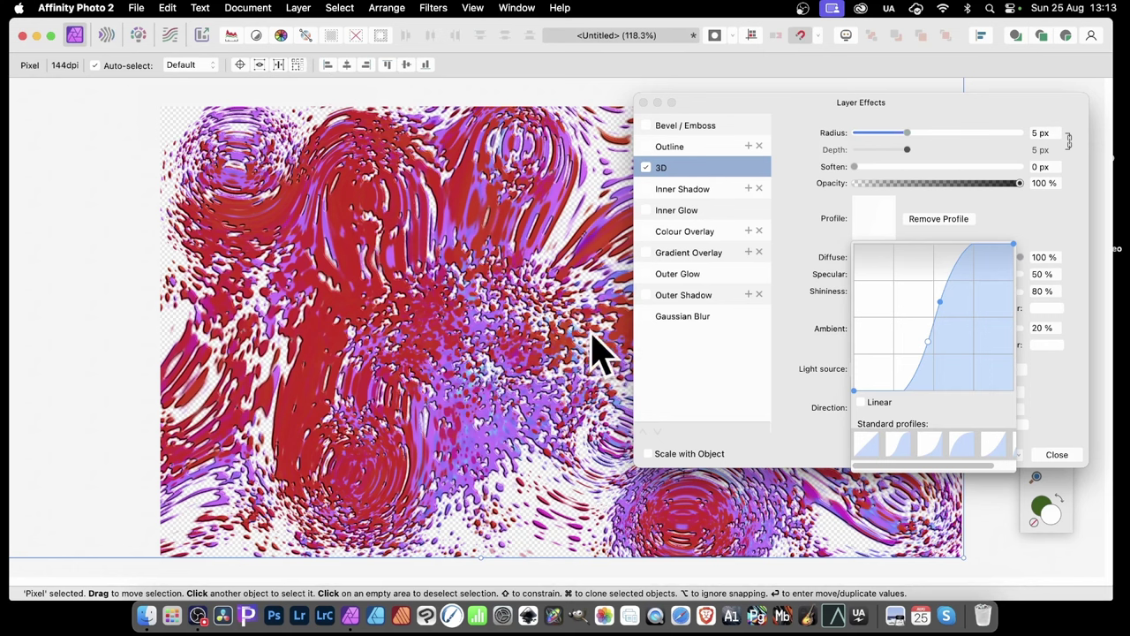
{"action": "left_click", "coordinate": [1054, 451]}
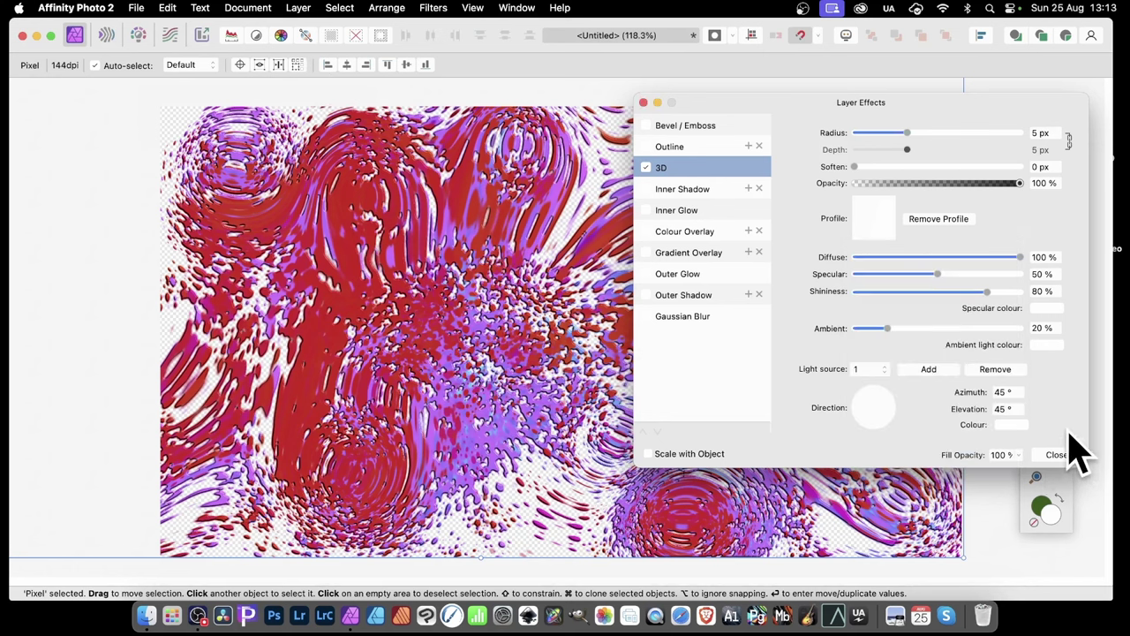
Close the Layer Effects dialog to keep the 5 px 3D emboss
{"action": "left_click", "coordinate": [1059, 455]}
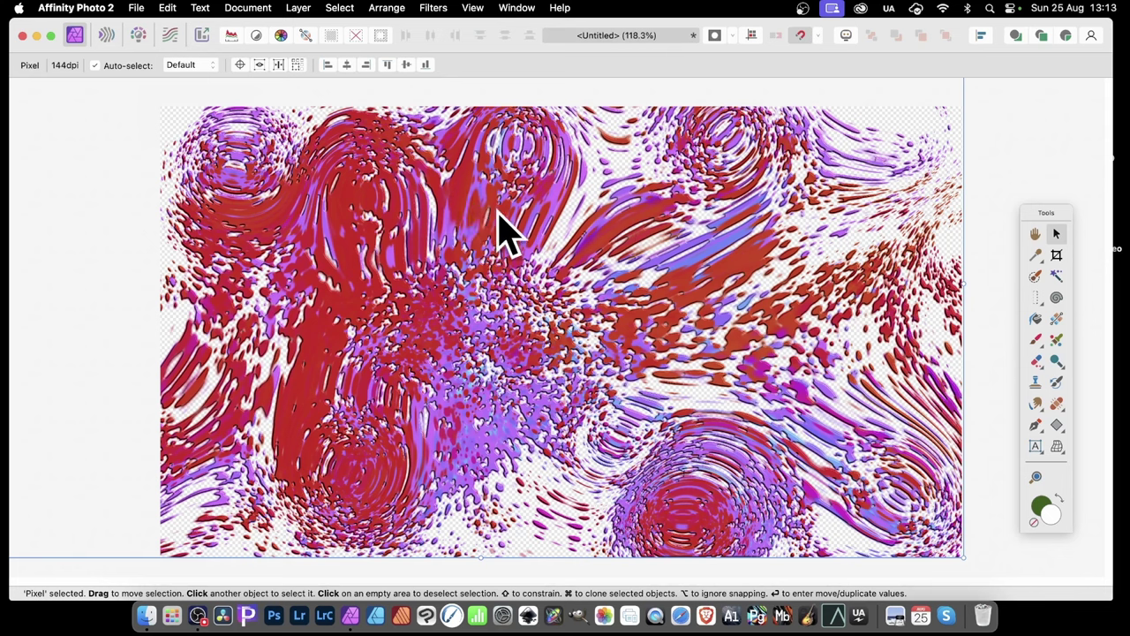
Rasterise the texture layer with Preserve layer FX left unticked
{"action": "left_click", "coordinate": [304, 8]}
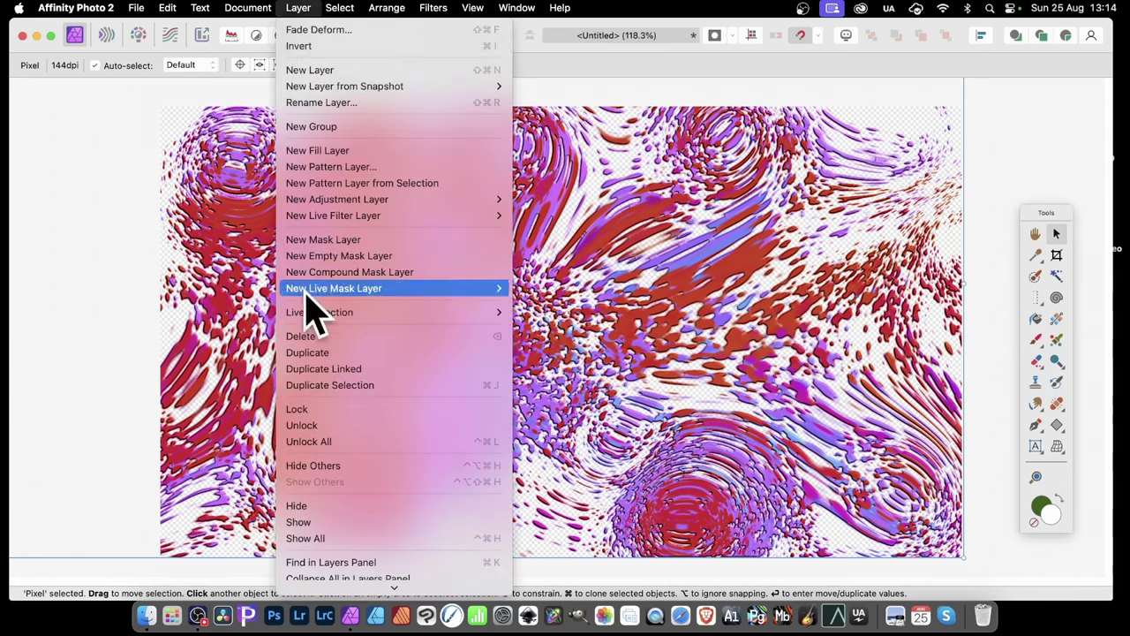
{"action": "scroll", "coordinate": [315, 303], "scroll_direction": "down", "scroll_amount": 5}
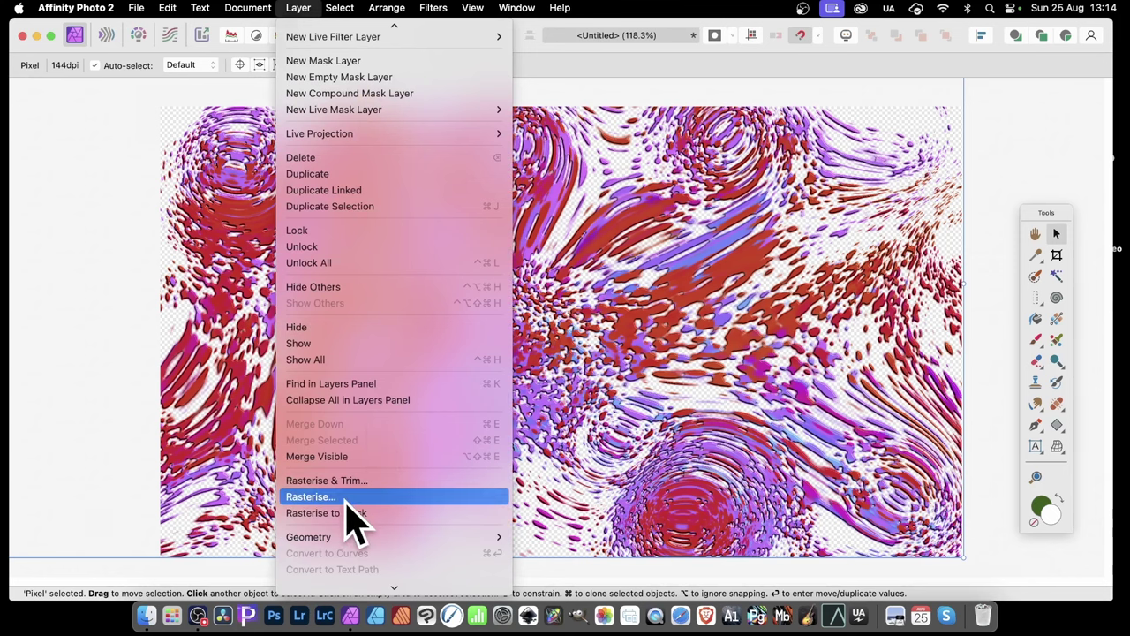
{"action": "left_click", "coordinate": [349, 497]}
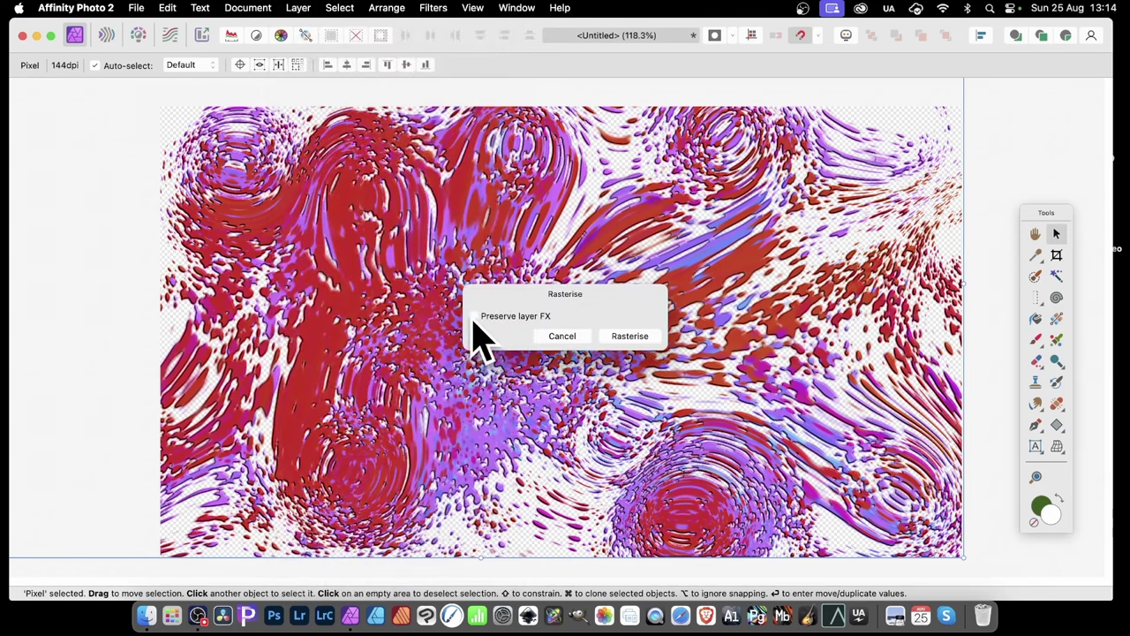
{"action": "left_click", "coordinate": [635, 339]}
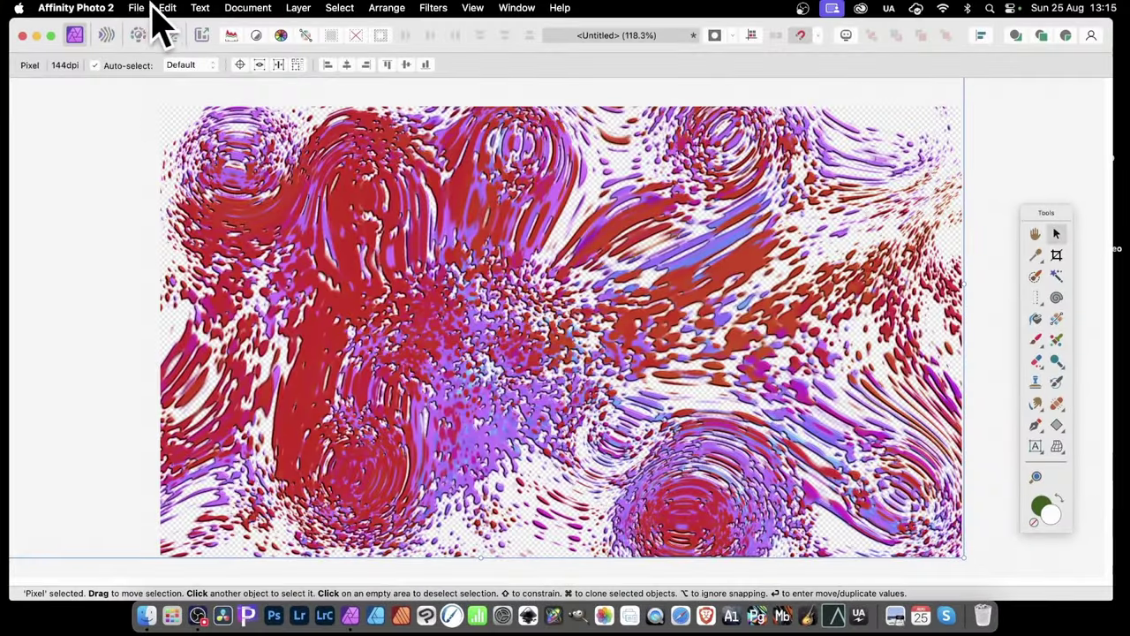
Cut the texture to the clipboard and add artistic text on the canvas
{"action": "left_click", "coordinate": [167, 9]}
{"action": "left_click", "coordinate": [184, 75]}
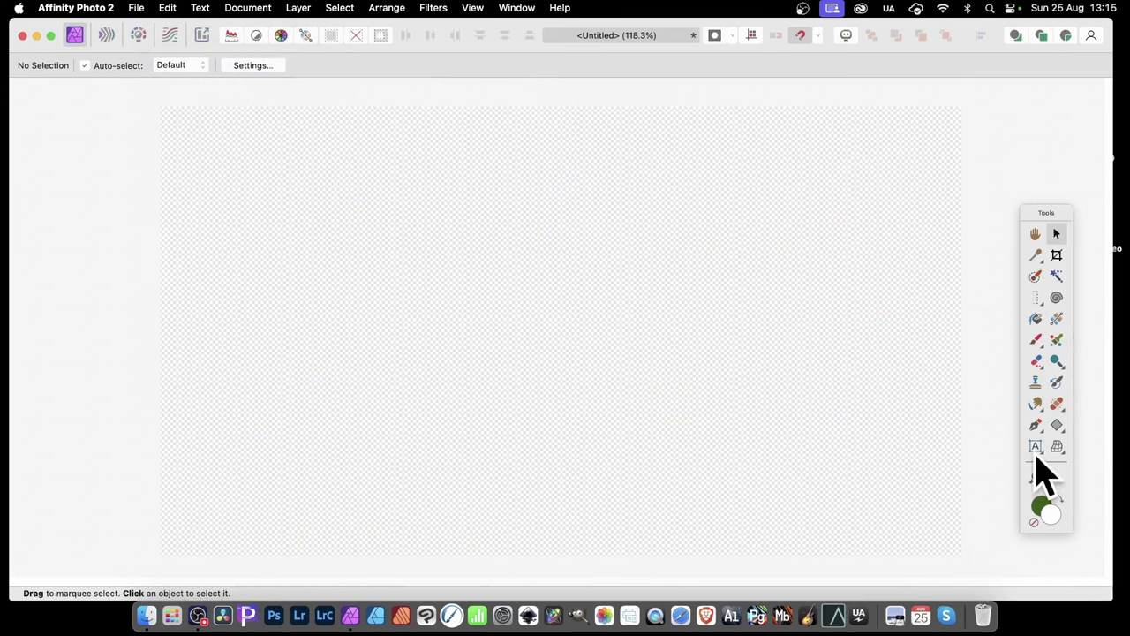
{"action": "left_click", "coordinate": [1035, 449]}
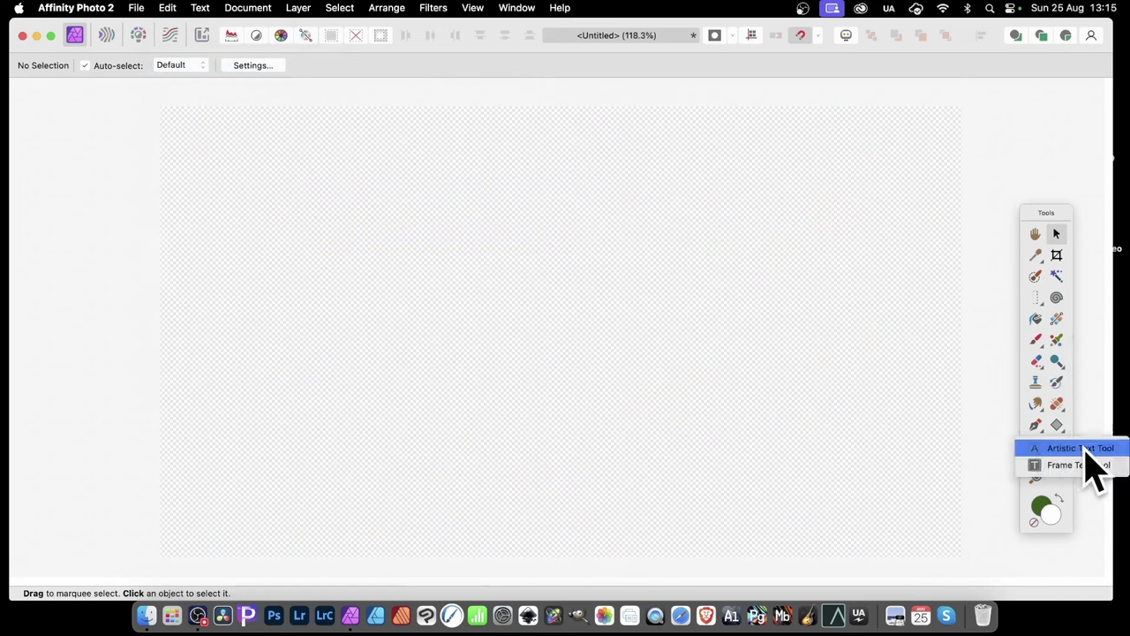
{"action": "left_click", "coordinate": [1085, 449]}
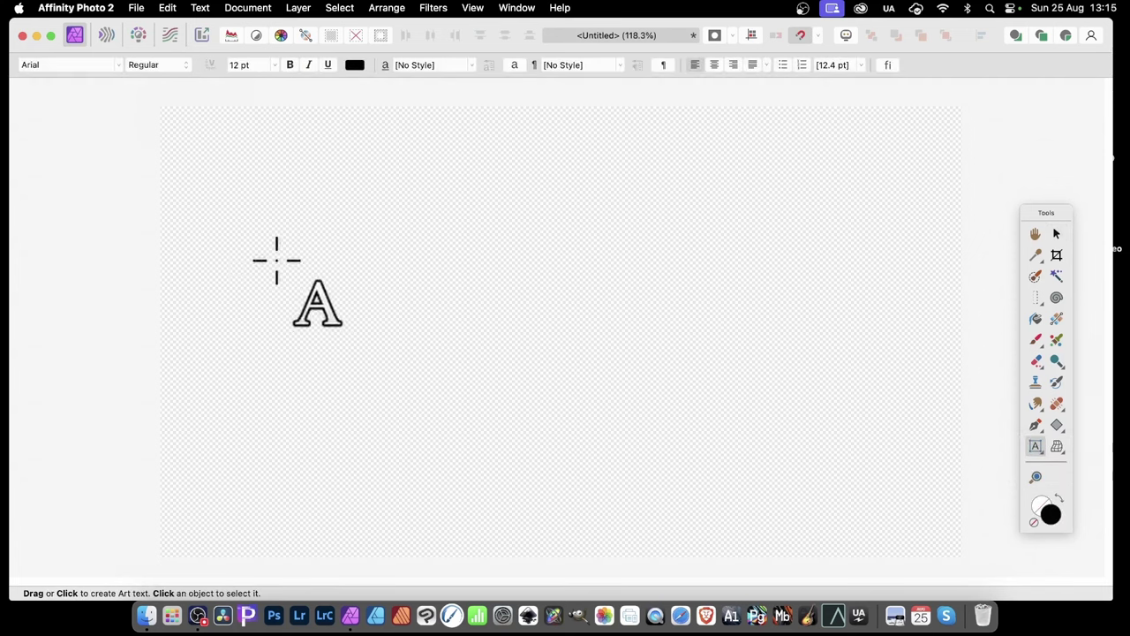
{"action": "left_click", "coordinate": [346, 303]}
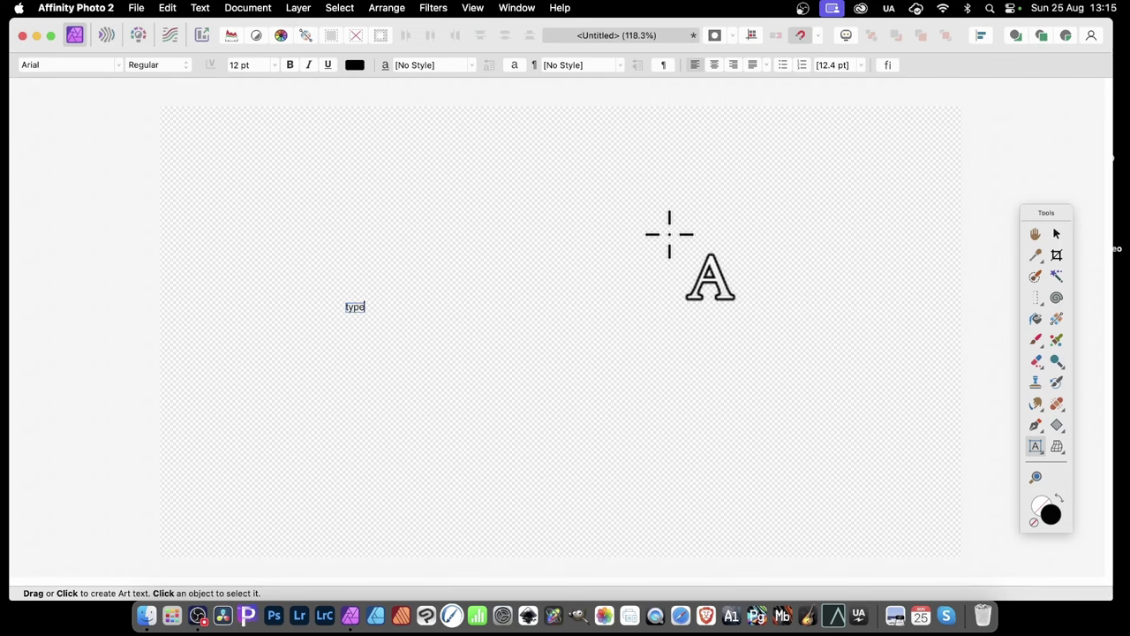
Enlarge the 'type' text to 408.1 pt and move it up and to the left
{"action": "left_click", "coordinate": [1057, 234]}
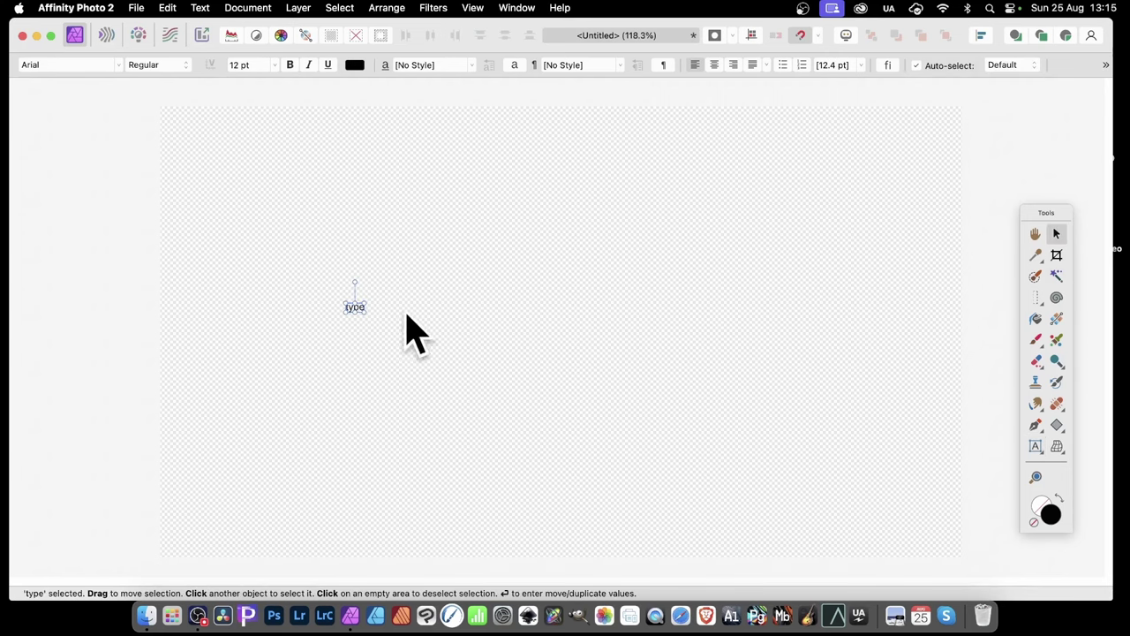
{"action": "left_click_drag", "start_coordinate": [364, 314], "coordinate": [751, 494]}
{"action": "left_click_drag", "start_coordinate": [626, 403], "coordinate": [521, 274]}
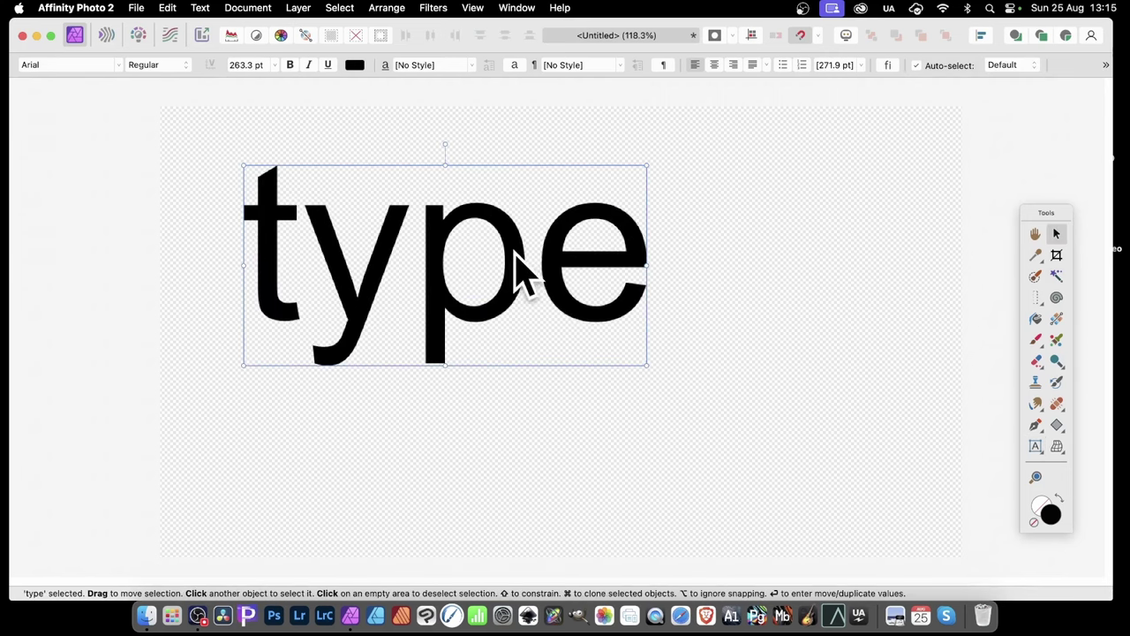
{"action": "left_click_drag", "start_coordinate": [647, 365], "coordinate": [869, 475]}
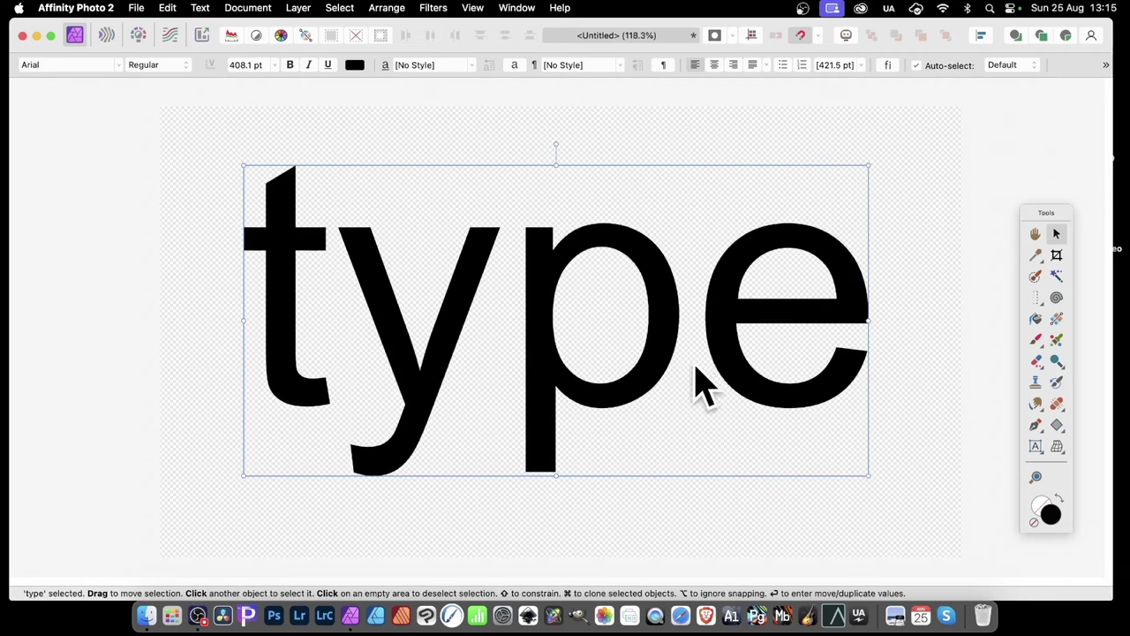
{"action": "left_click_drag", "start_coordinate": [695, 368], "coordinate": [652, 328]}
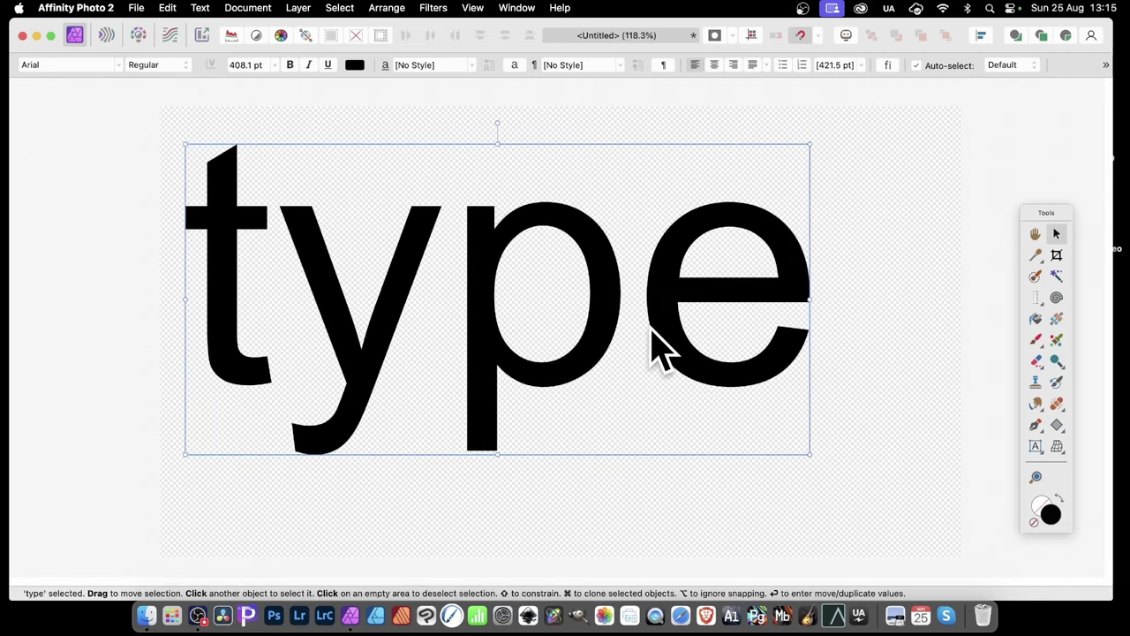
Use Edit > Paste Inside to put the copied texture into the 'type' letters
{"action": "left_click", "coordinate": [168, 8]}
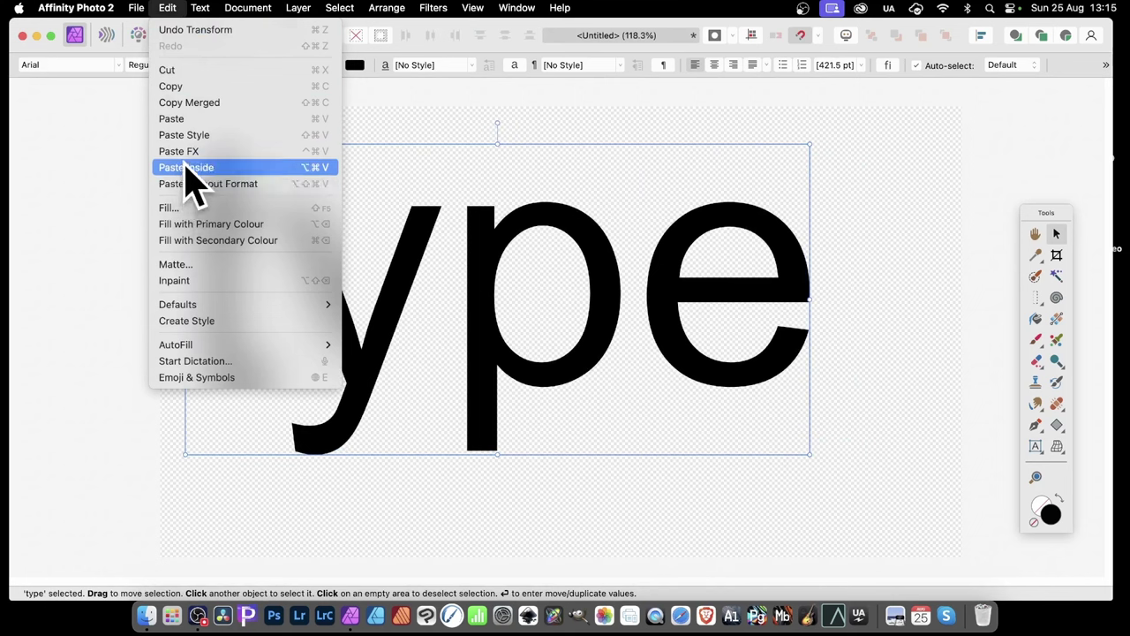
{"action": "left_click", "coordinate": [188, 168]}
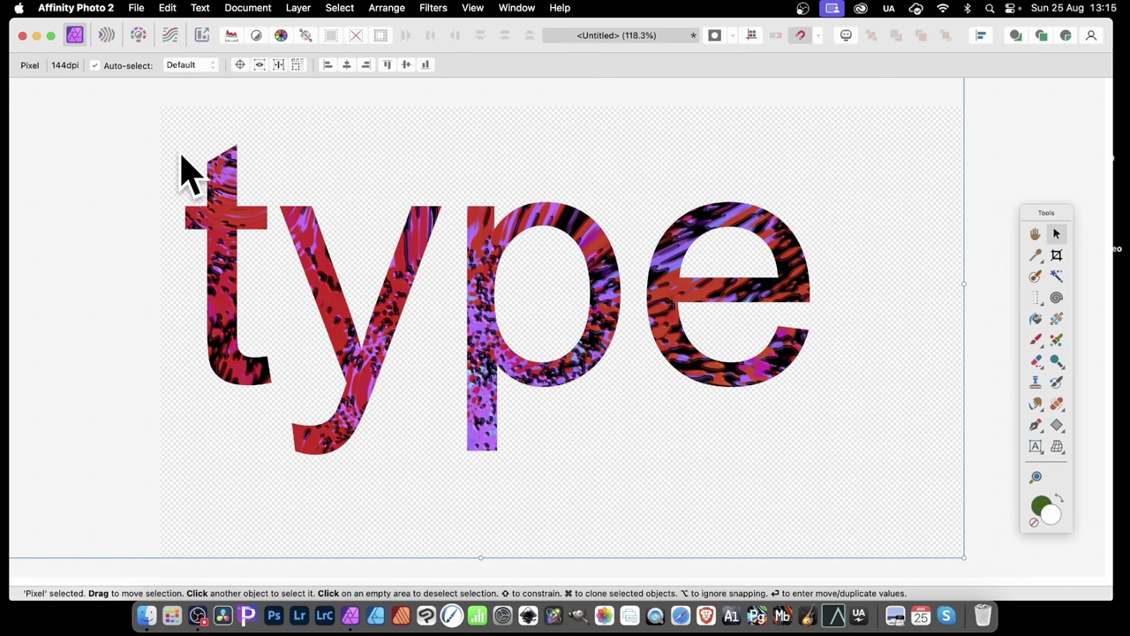
Show the Layers panel and add a Black & White adjustment layer
{"action": "left_click", "coordinate": [519, 8]}
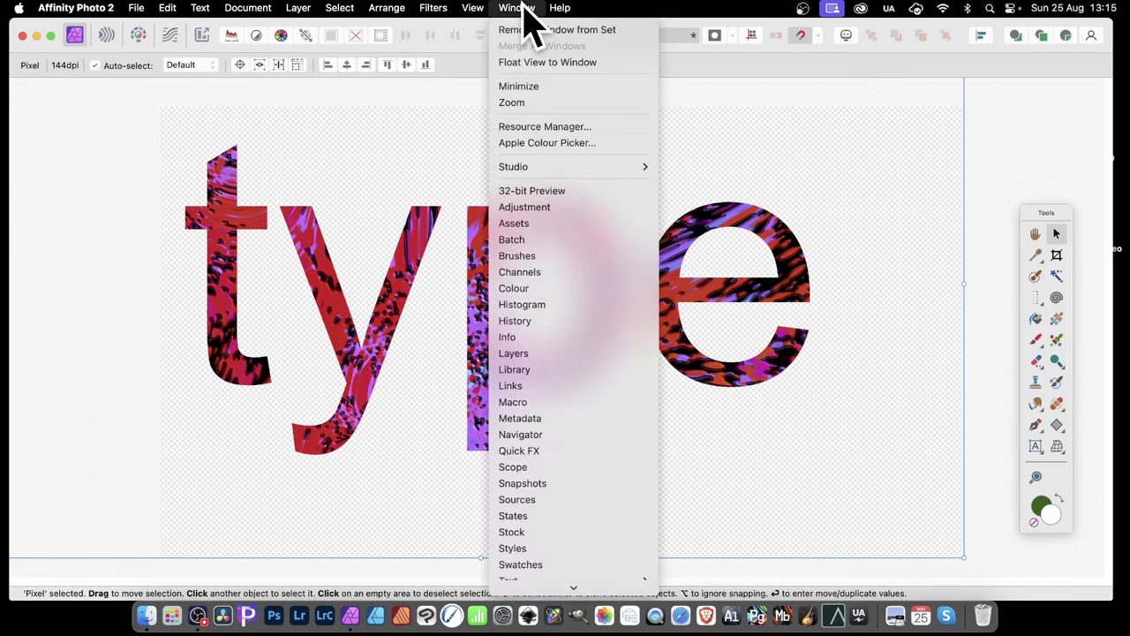
{"action": "left_click", "coordinate": [542, 353]}
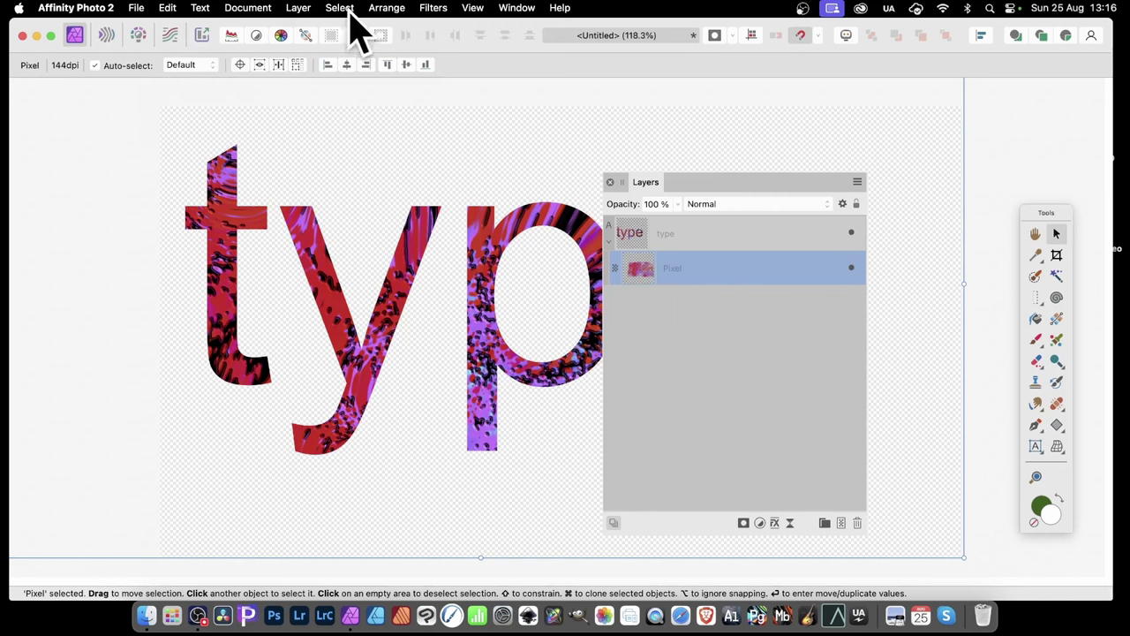
{"action": "left_click", "coordinate": [300, 7]}
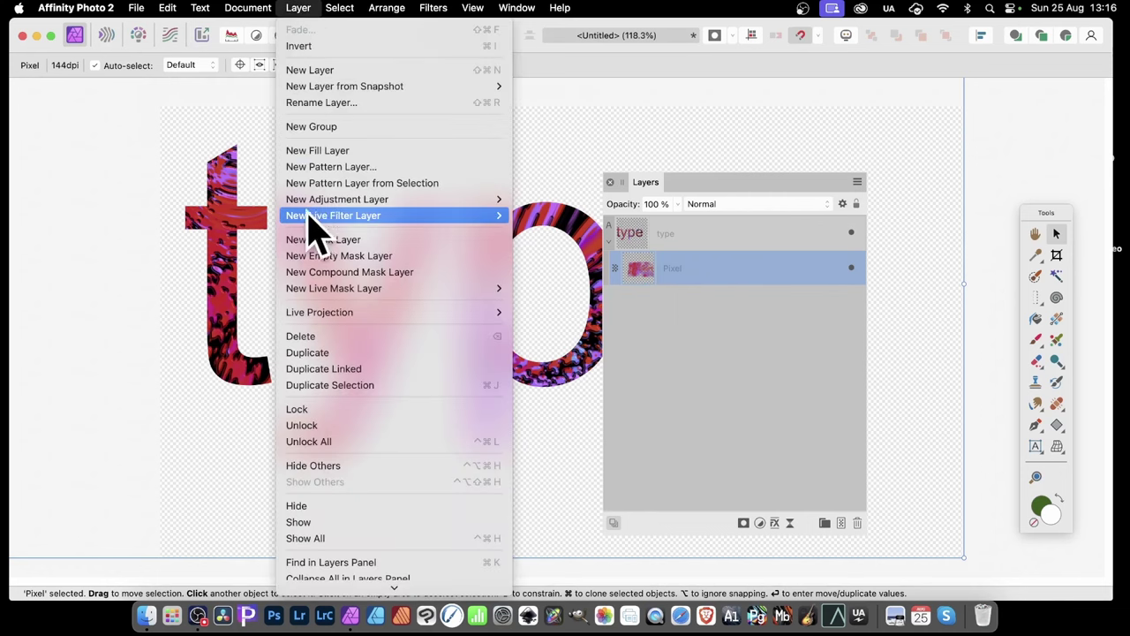
{"action": "mouse_move", "coordinate": [383, 201]}
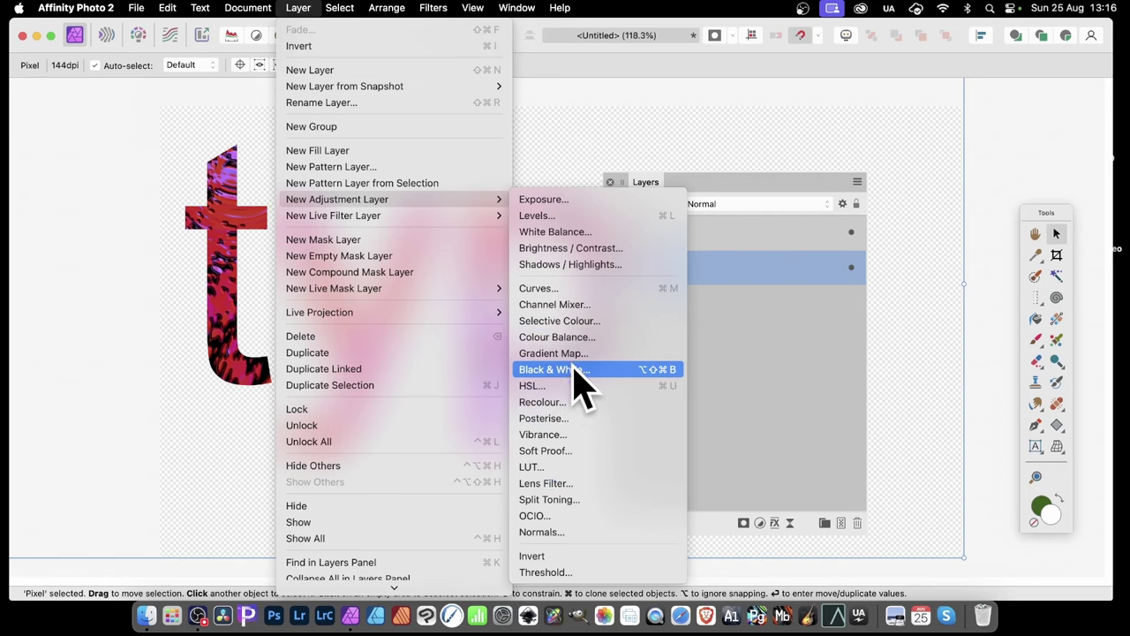
{"action": "left_click", "coordinate": [578, 371]}
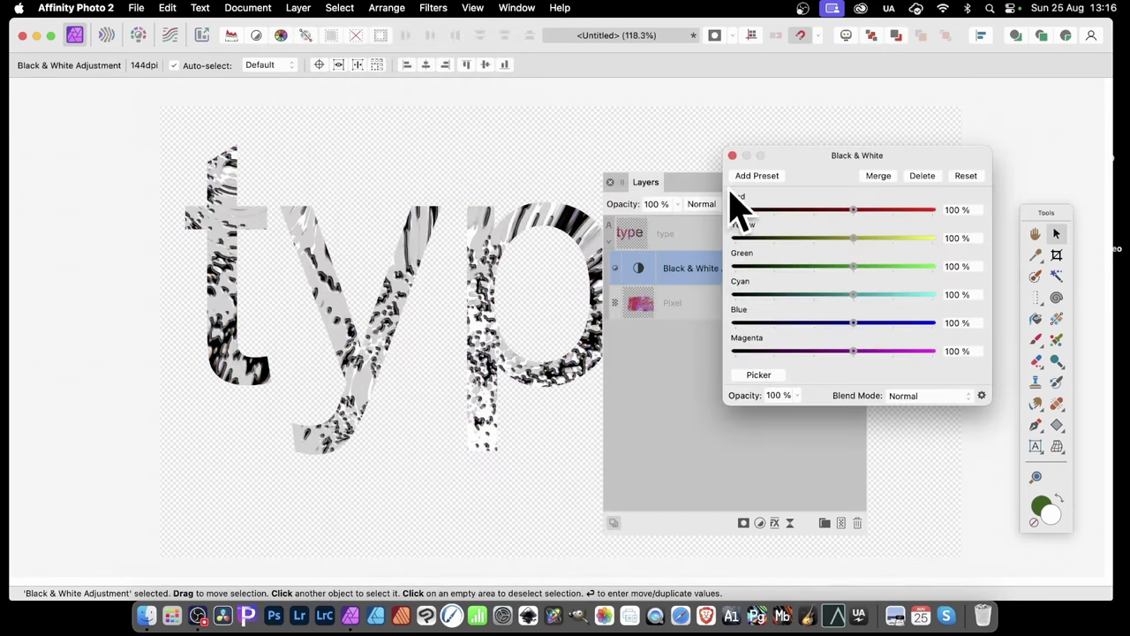
Set the Black & White adjustment to Blue -16%, Cyan 155% and Magenta 6%
{"action": "left_click_drag", "start_coordinate": [799, 161], "coordinate": [822, 134]}
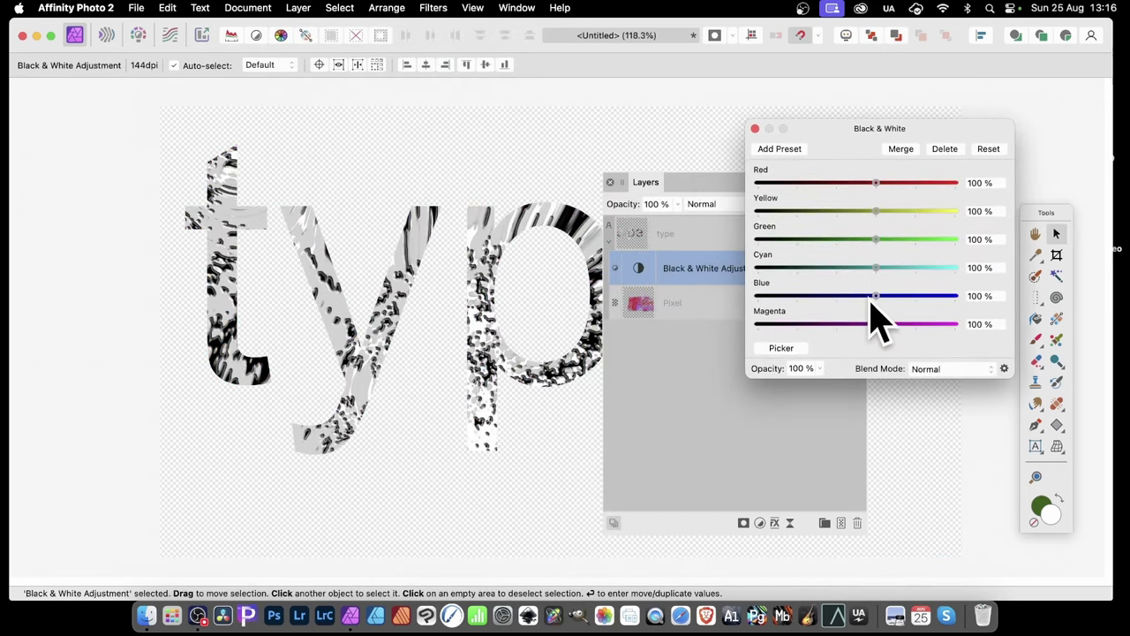
{"action": "left_click_drag", "start_coordinate": [874, 297], "coordinate": [828, 302]}
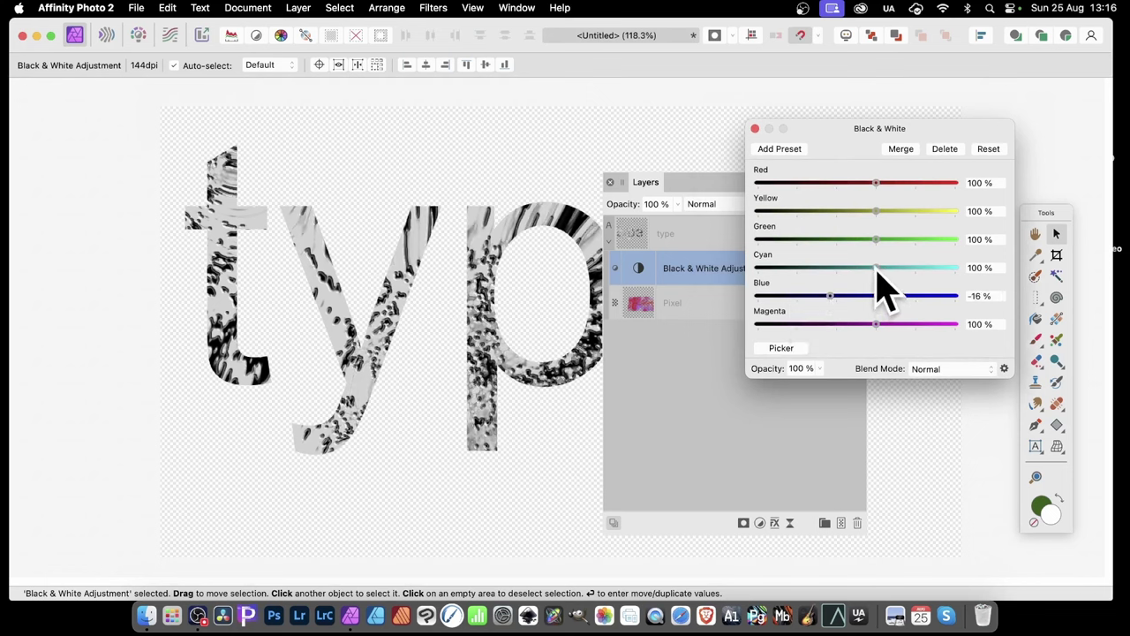
{"action": "left_click_drag", "start_coordinate": [873, 268], "coordinate": [845, 269]}
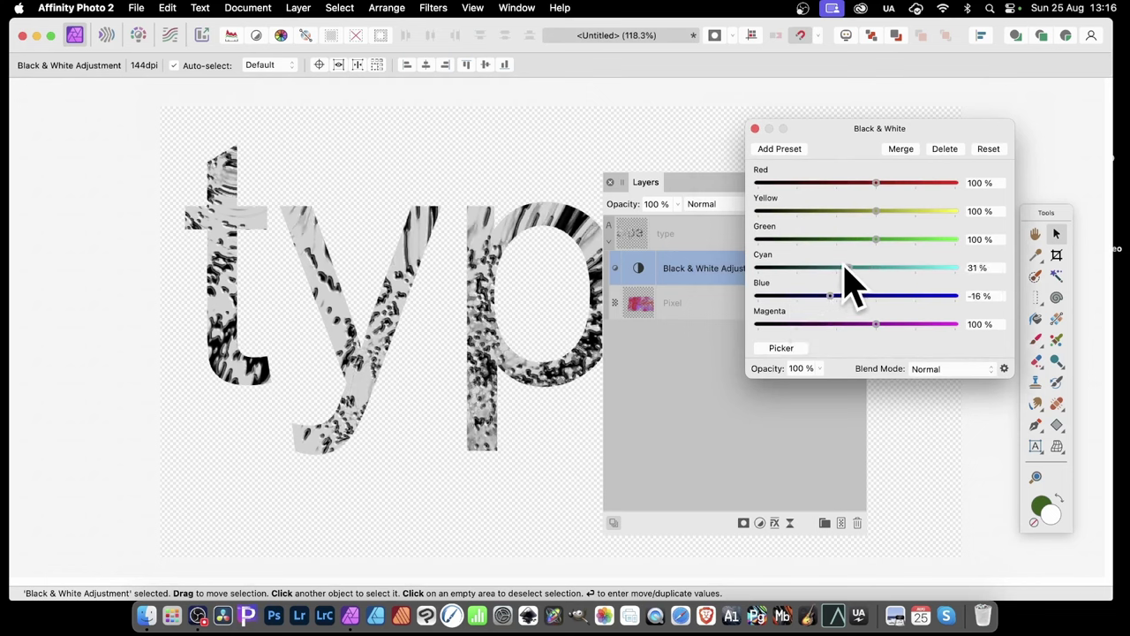
{"action": "mouse_move", "coordinate": [888, 268]}
{"action": "left_mouse_down"}
{"action": "mouse_move", "coordinate": [918, 268]}
{"action": "mouse_move", "coordinate": [897, 268]}
{"action": "left_mouse_up"}
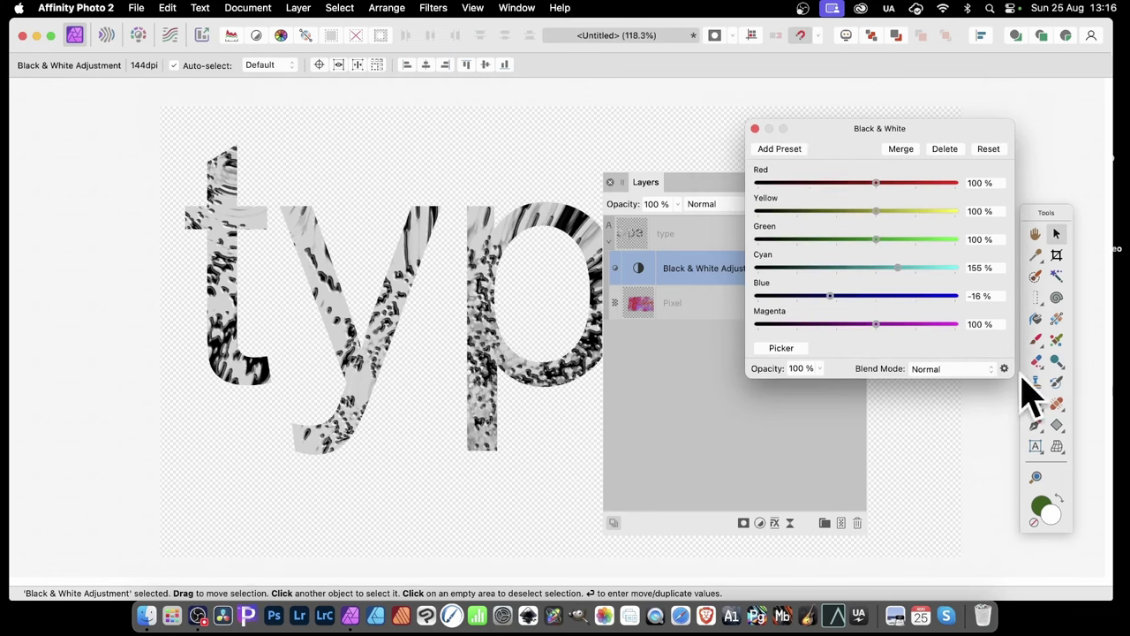
{"action": "left_click_drag", "start_coordinate": [817, 324], "coordinate": [841, 324]}
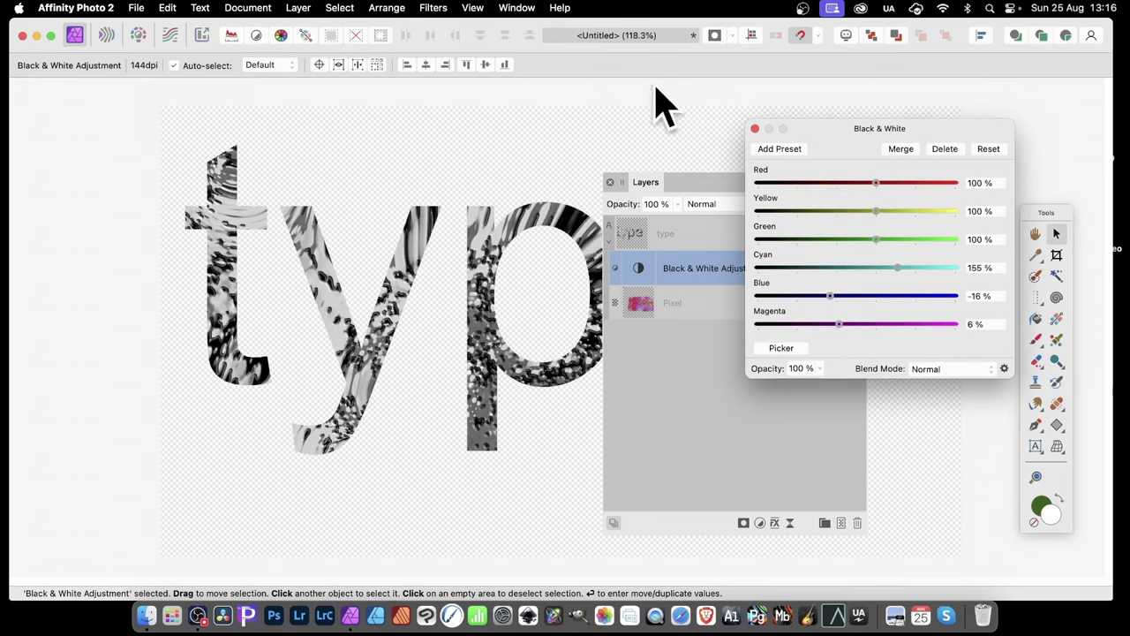
{"action": "left_click", "coordinate": [755, 128]}
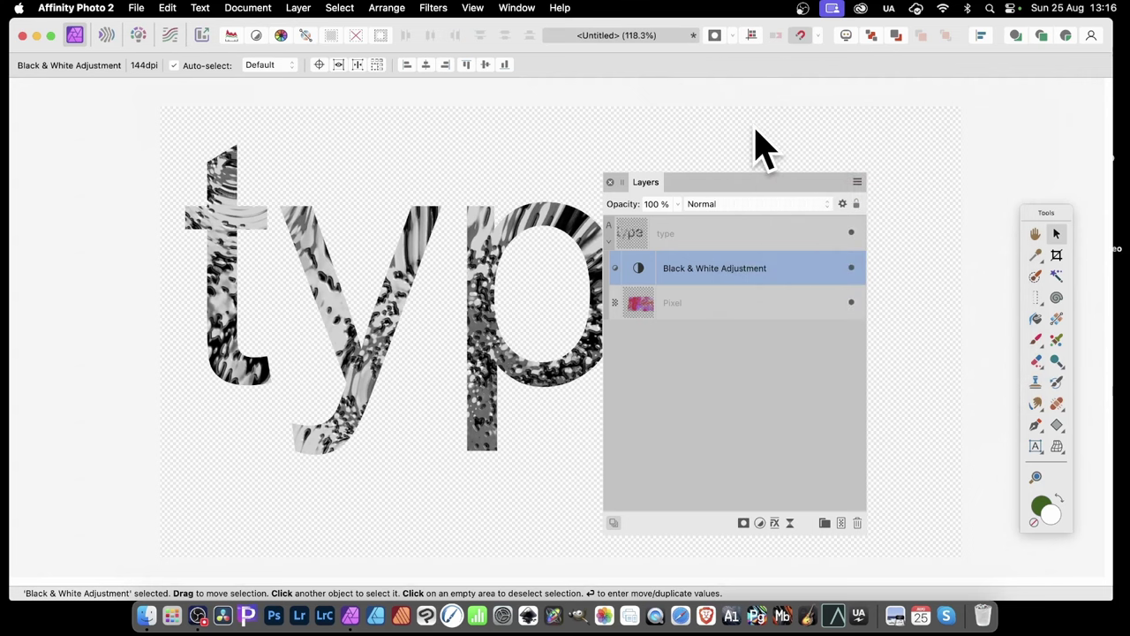
Give the 'type' text 3D, a 25.6 px Bevel/Emboss and a 3.7 px-radius Outer Shadow
{"action": "left_click", "coordinate": [683, 232]}
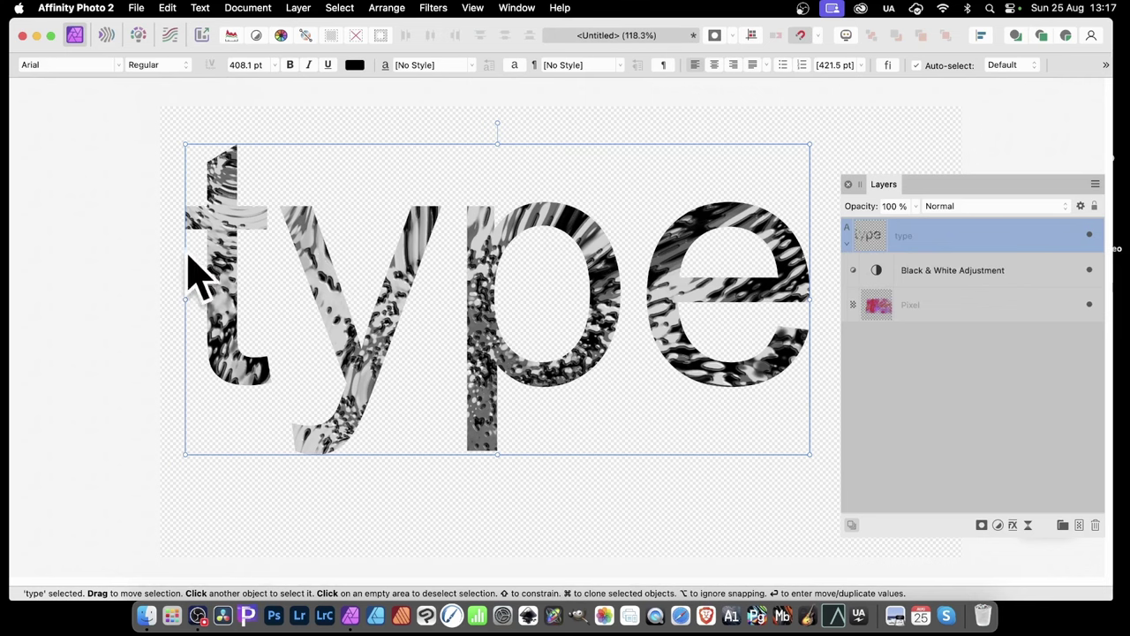
{"action": "right_click", "coordinate": [485, 254]}
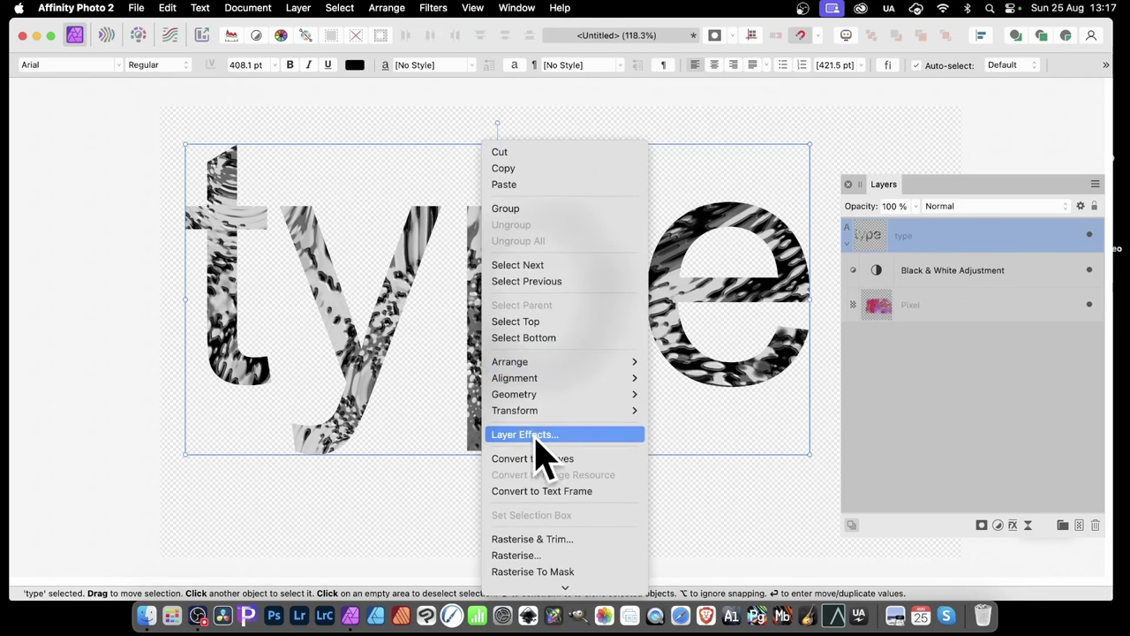
{"action": "left_click", "coordinate": [541, 435]}
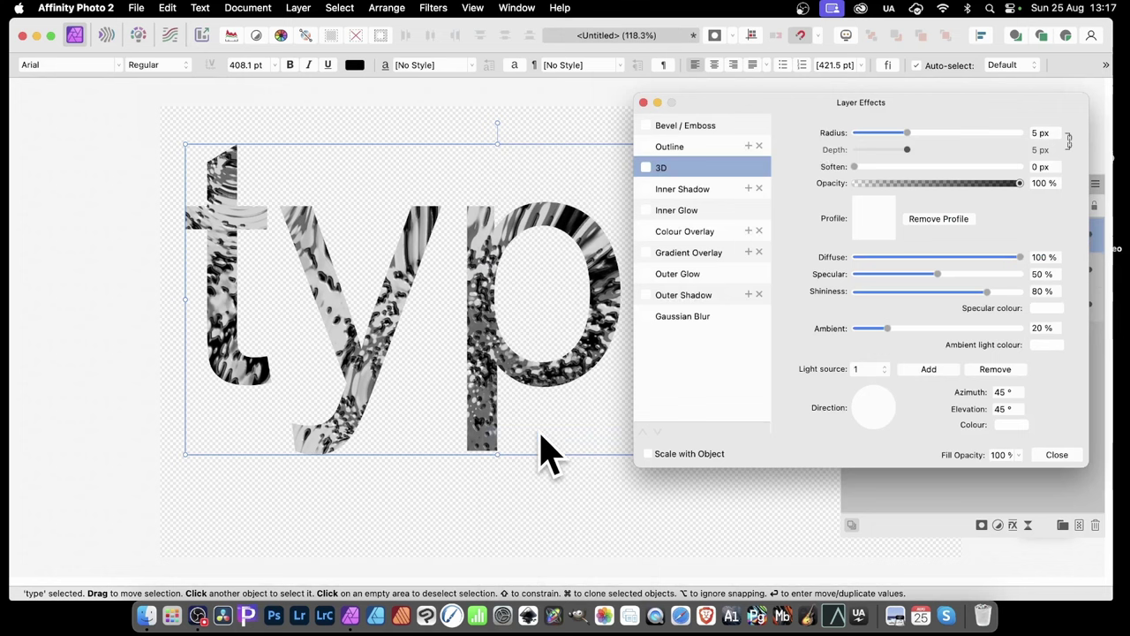
{"action": "left_click", "coordinate": [646, 168]}
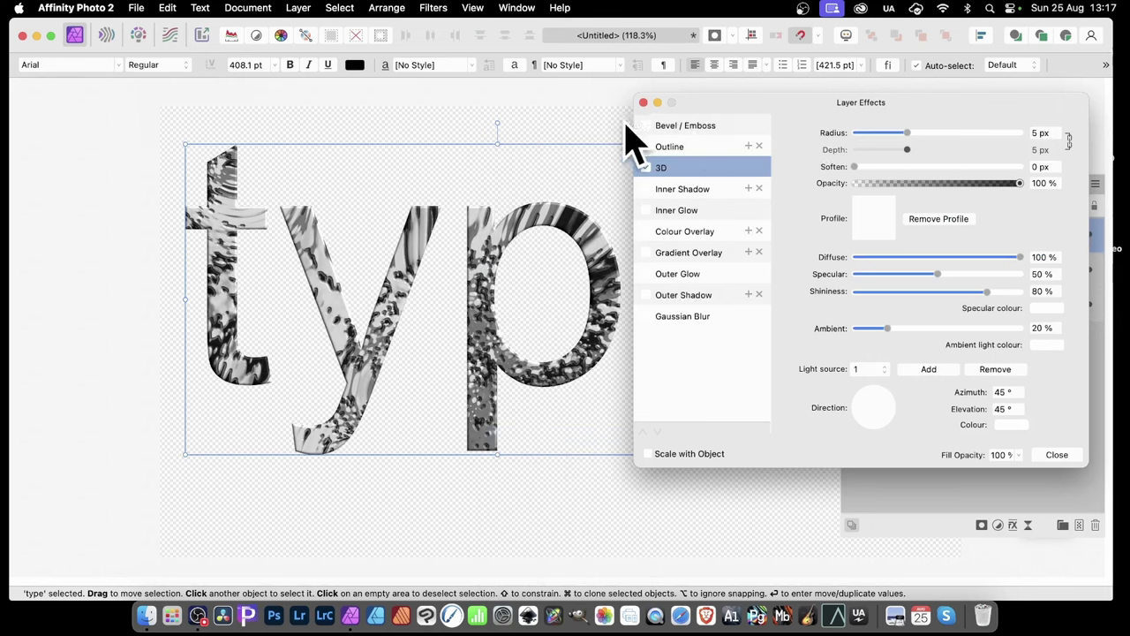
{"action": "left_click", "coordinate": [646, 125]}
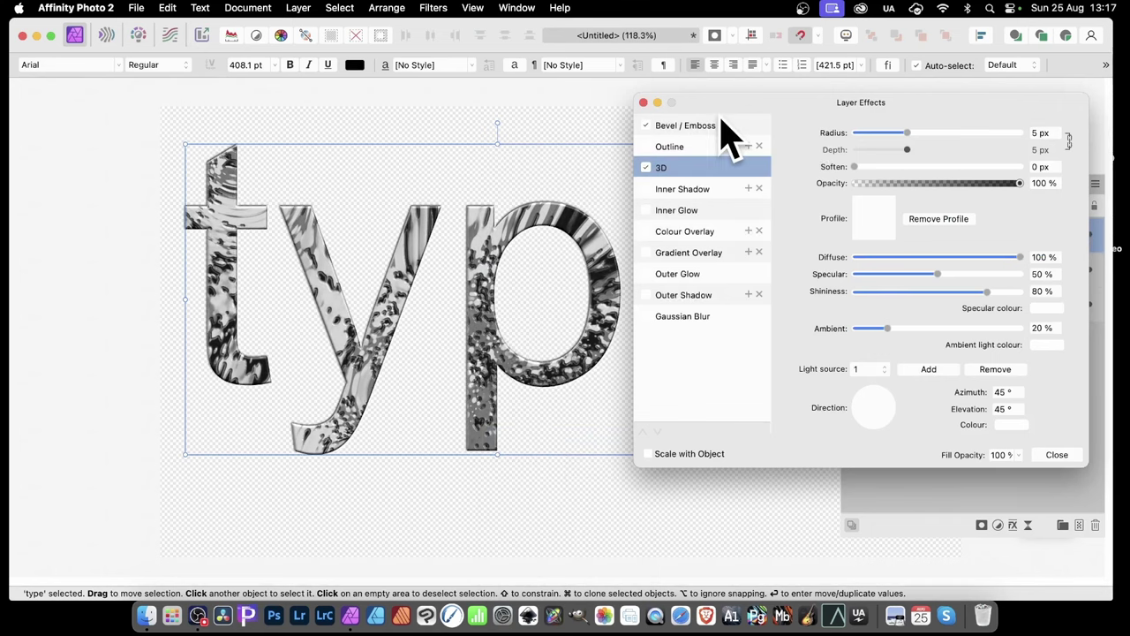
{"action": "left_click", "coordinate": [671, 126]}
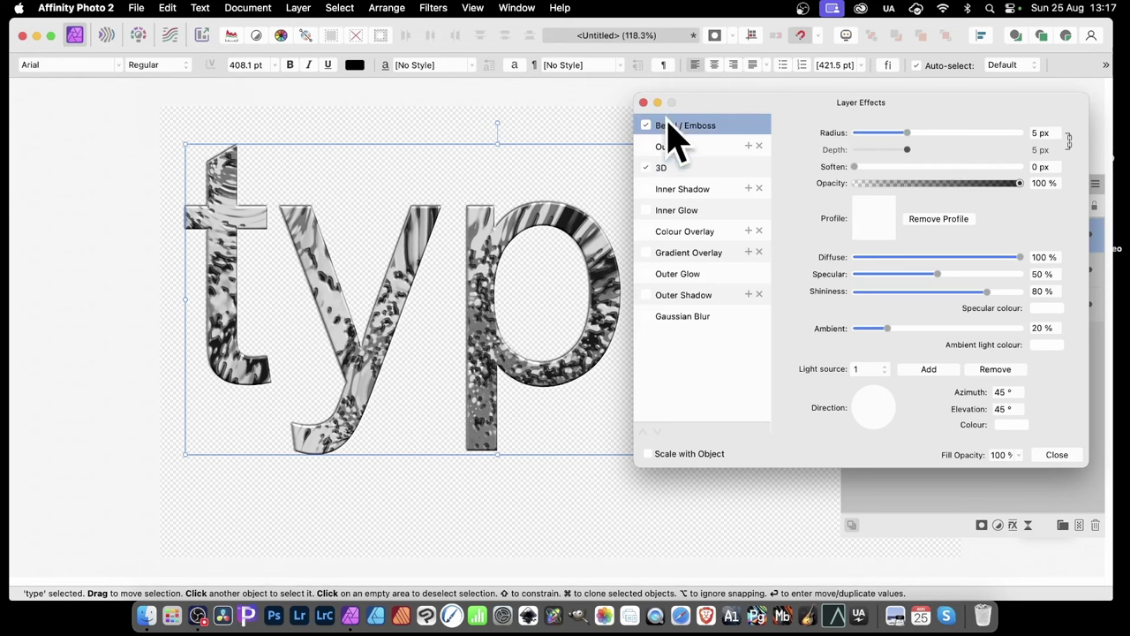
{"action": "left_click_drag", "start_coordinate": [918, 149], "coordinate": [943, 151]}
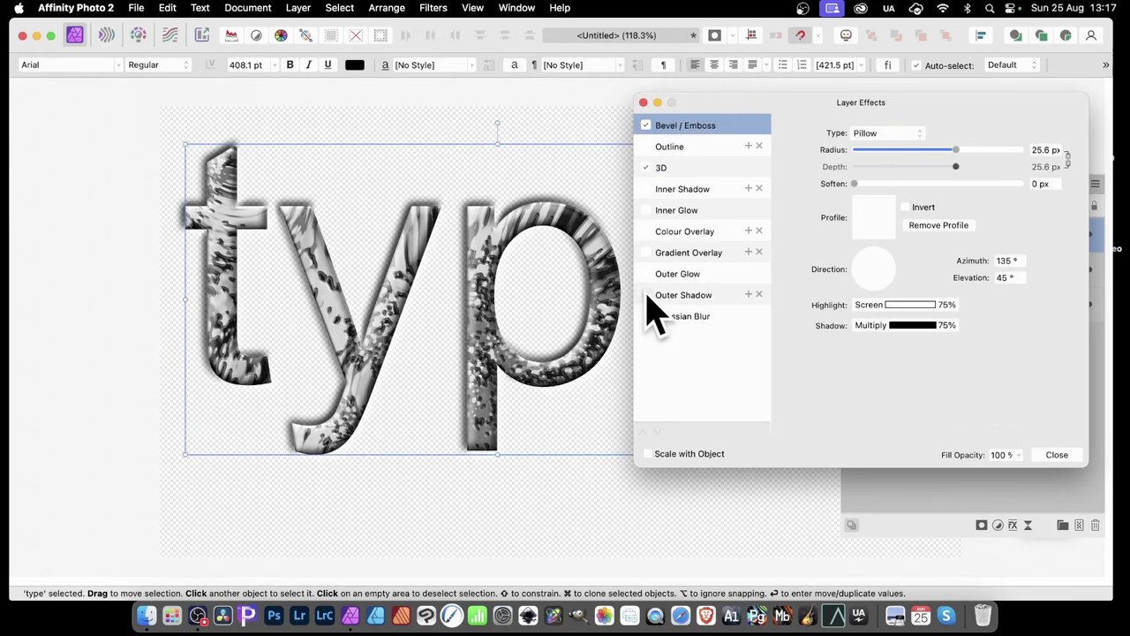
{"action": "left_click", "coordinate": [682, 295]}
{"action": "left_click_drag", "start_coordinate": [888, 168], "coordinate": [941, 202]}
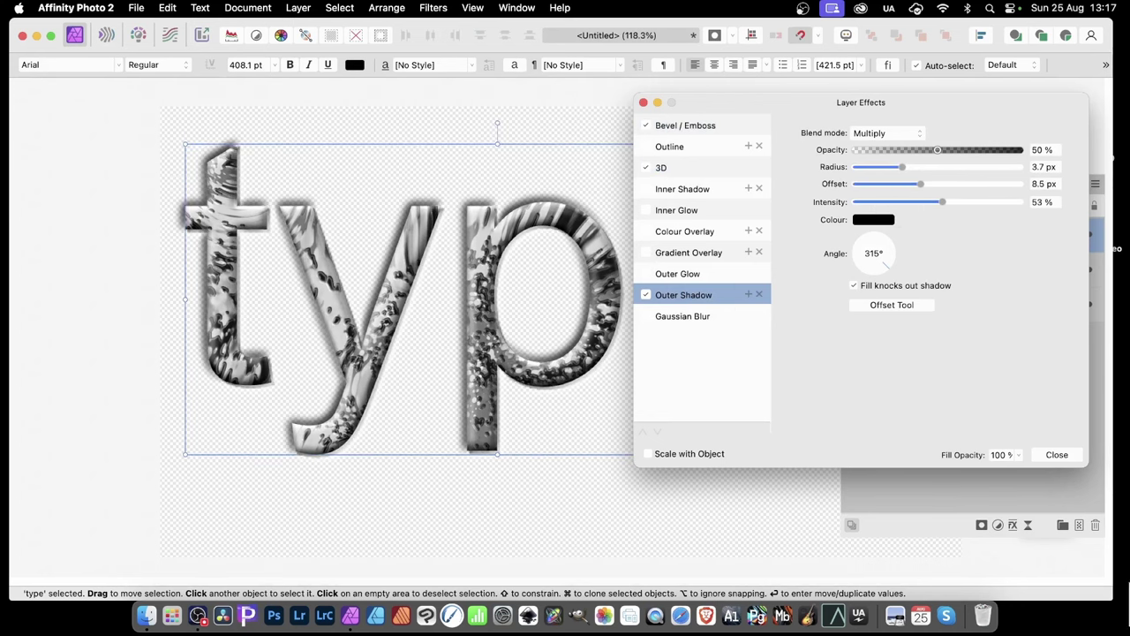
{"action": "left_click", "coordinate": [1058, 456]}
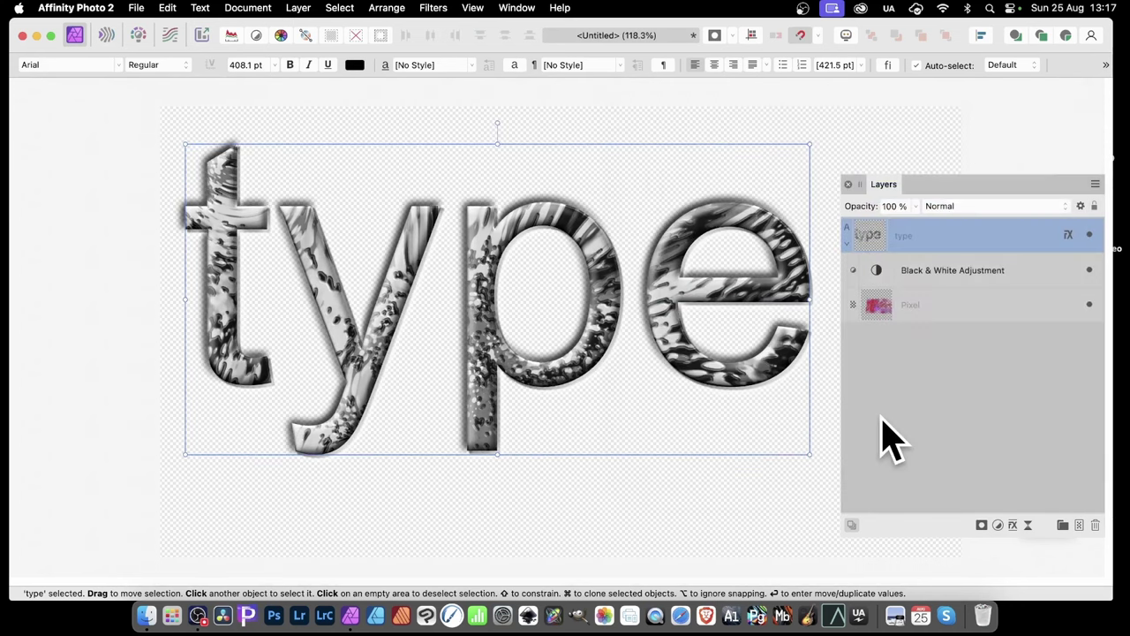